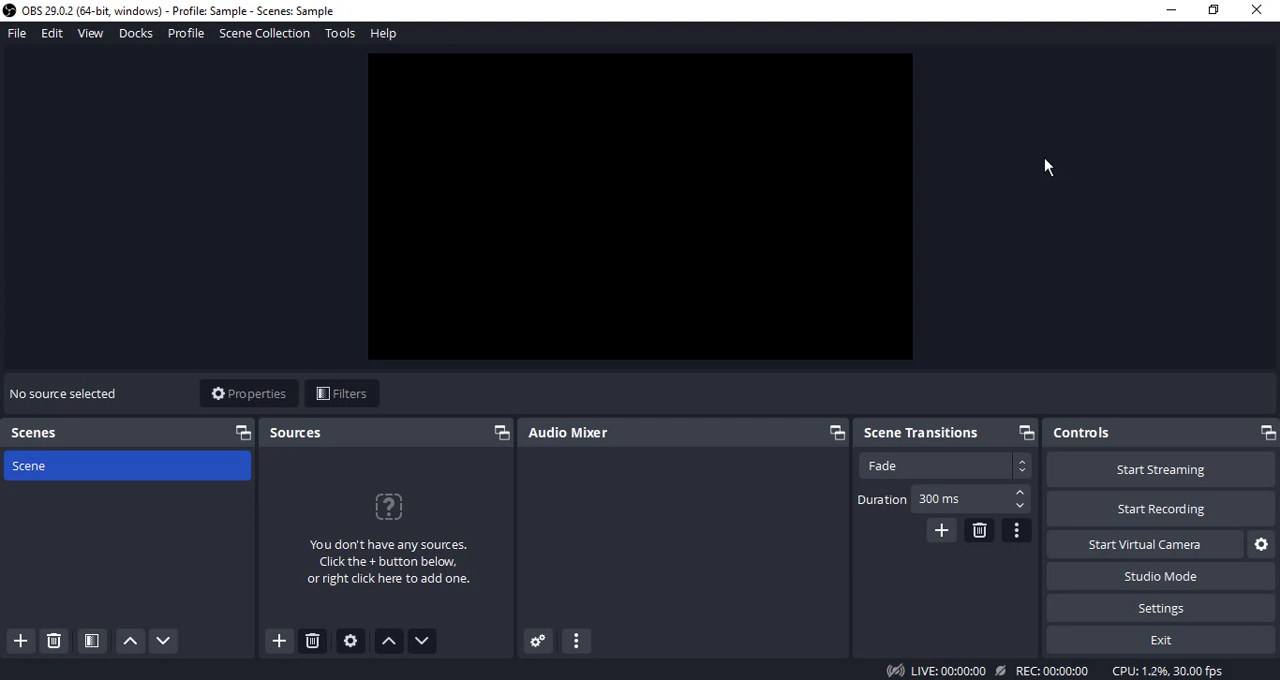
click(256, 43)
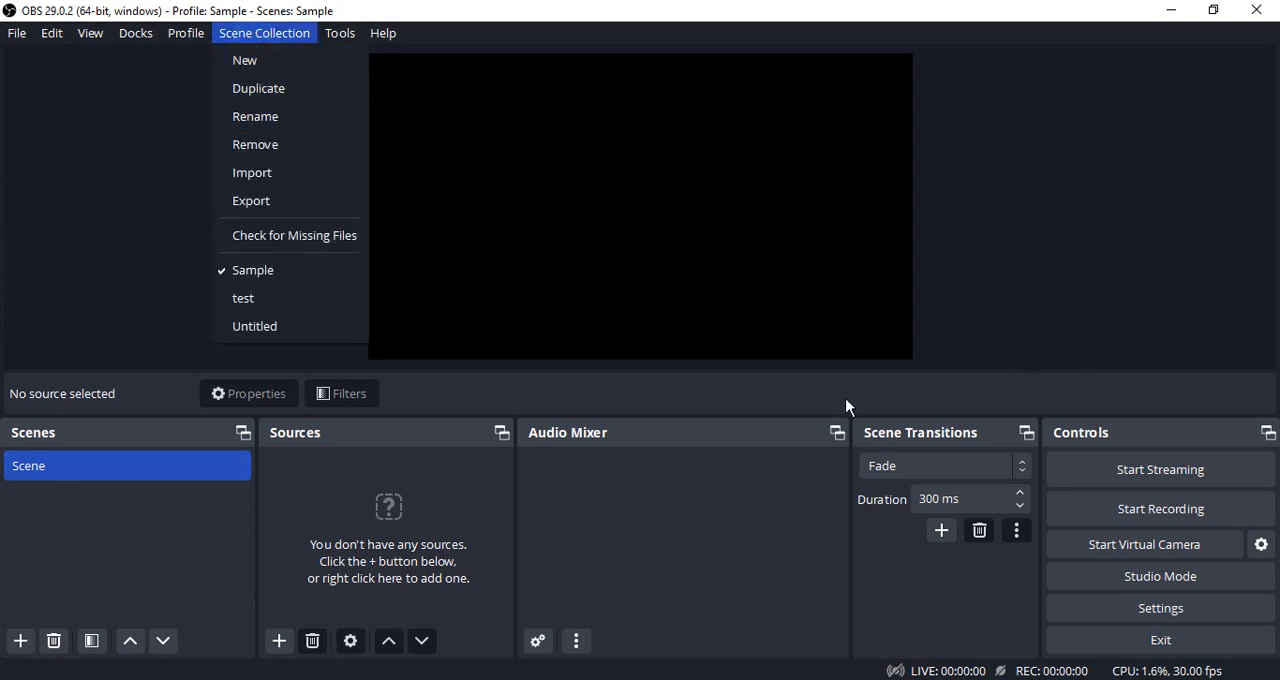
click(516, 111)
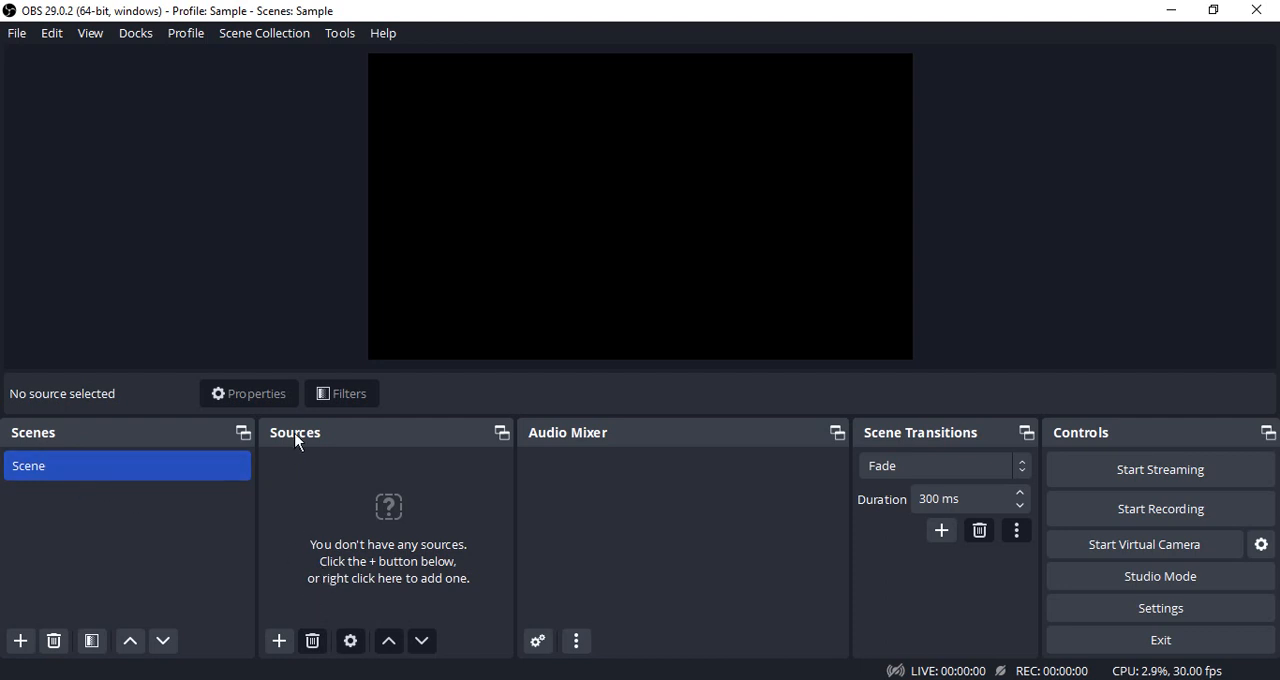
Add a new image source to the first scene, using the motorcyclist landscape picture 4.png from the images folder.
click(282, 640)
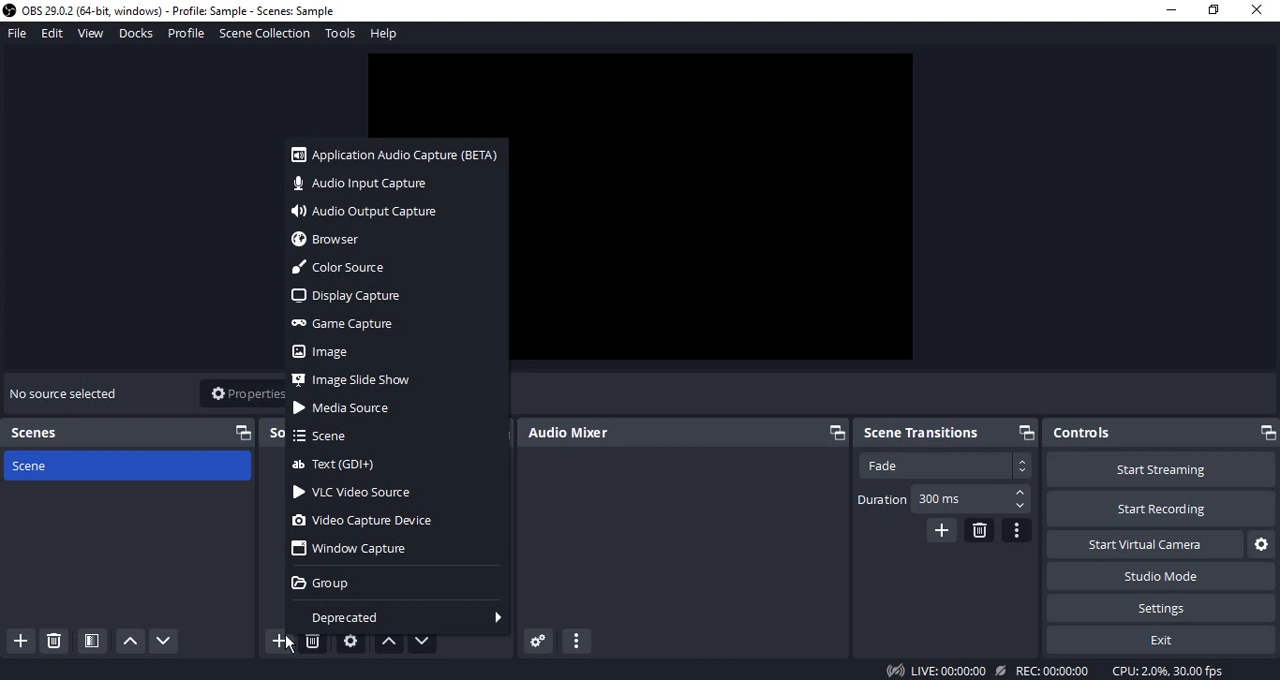
click(356, 351)
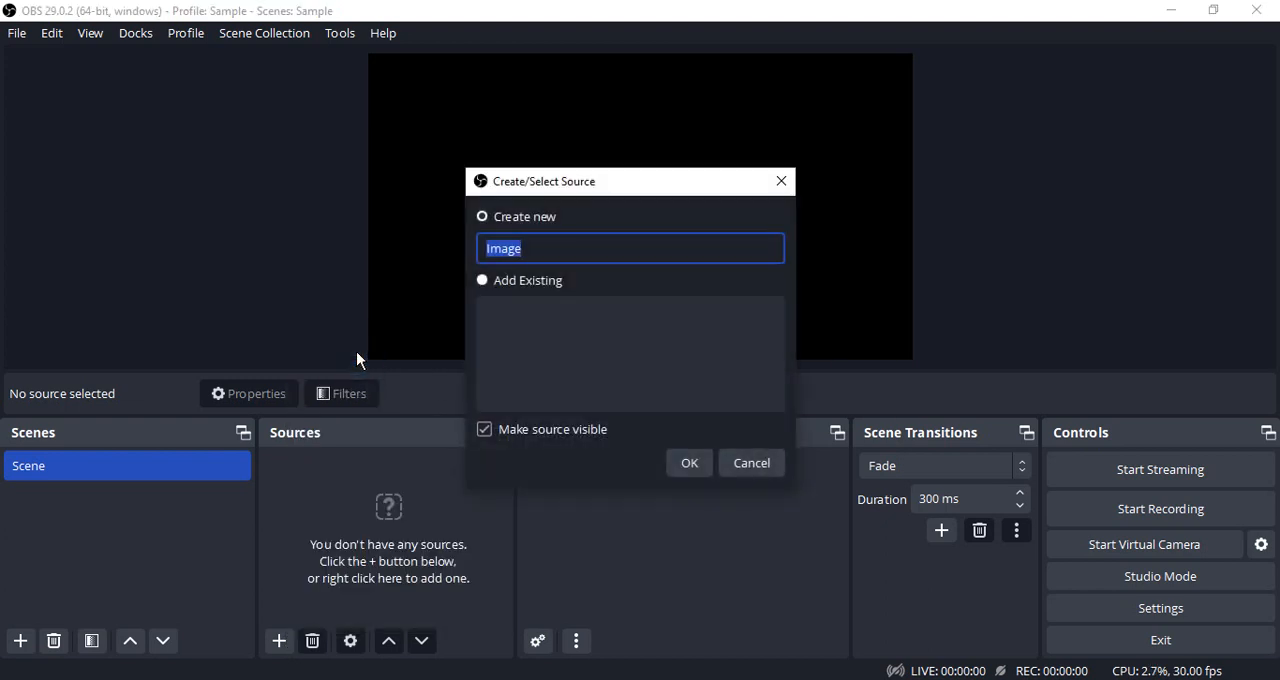
click(689, 463)
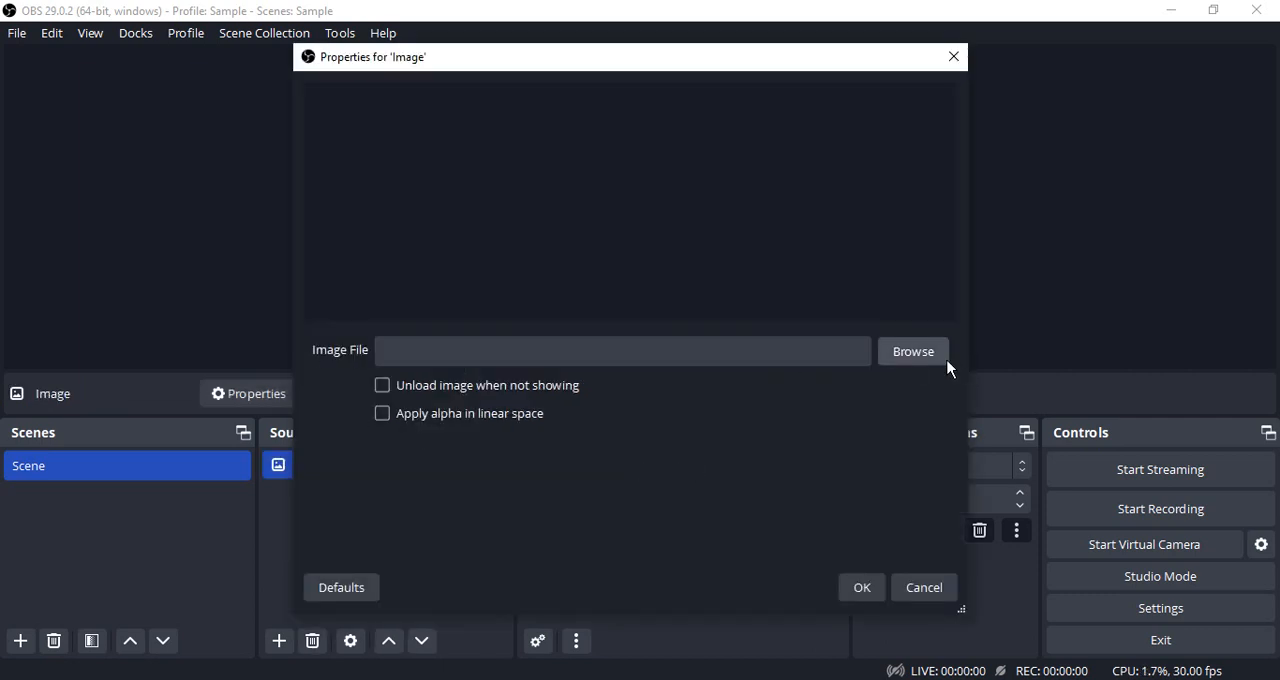
click(914, 352)
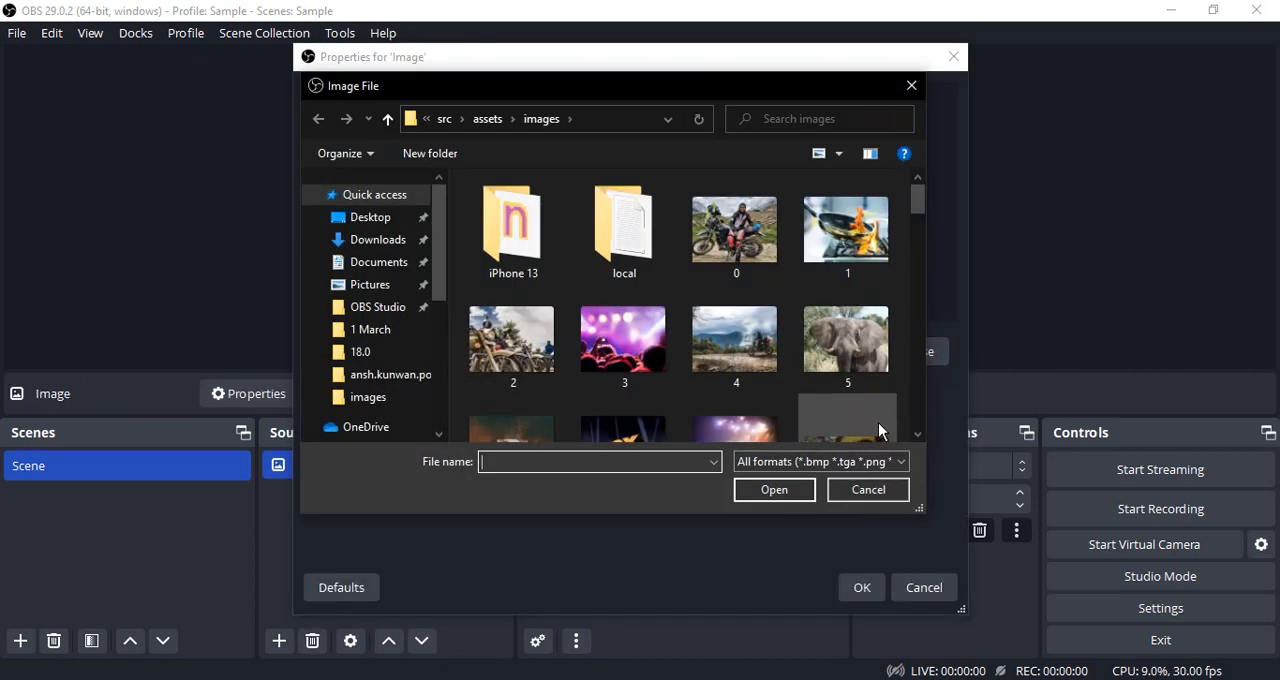
scroll(811, 376, down, 3)
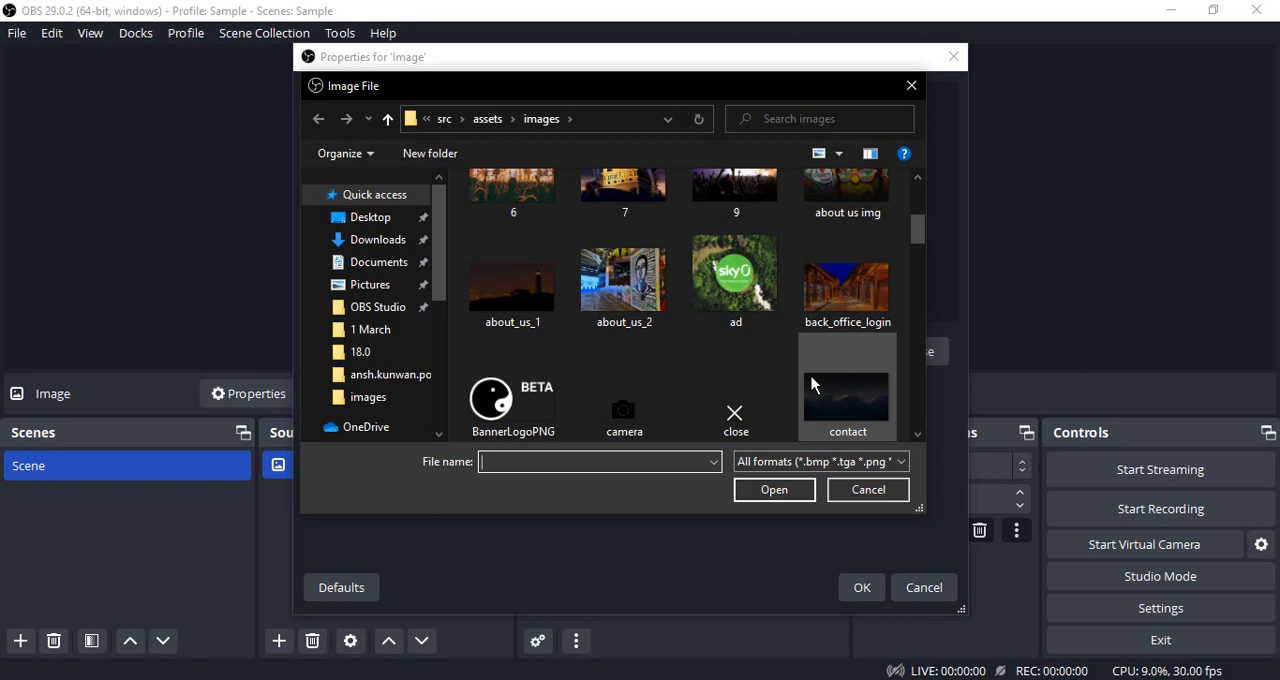
scroll(819, 392, up, 3)
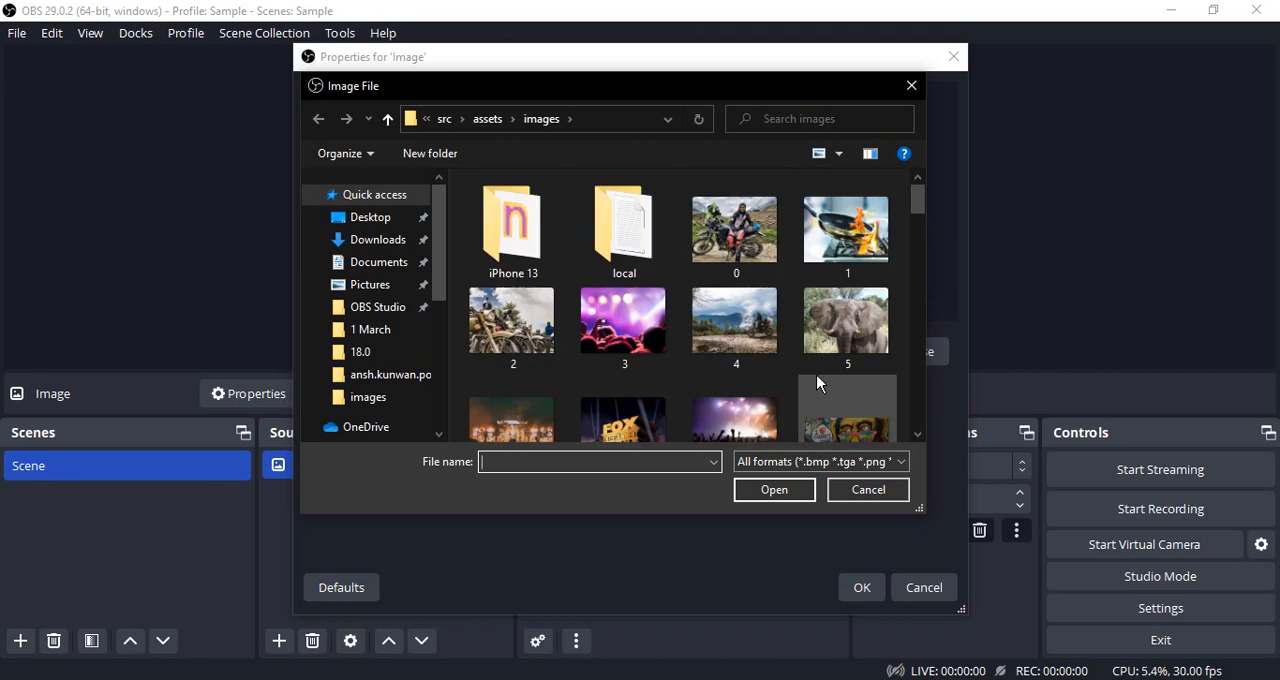
click(749, 336)
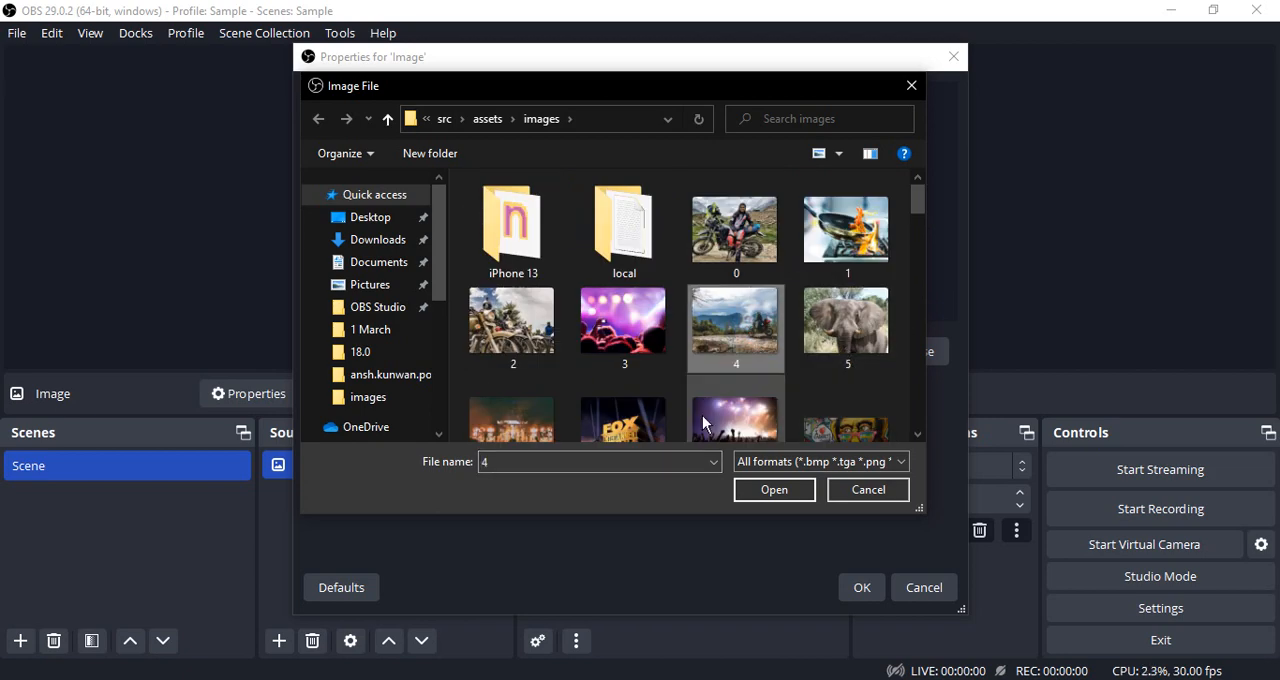
click(778, 490)
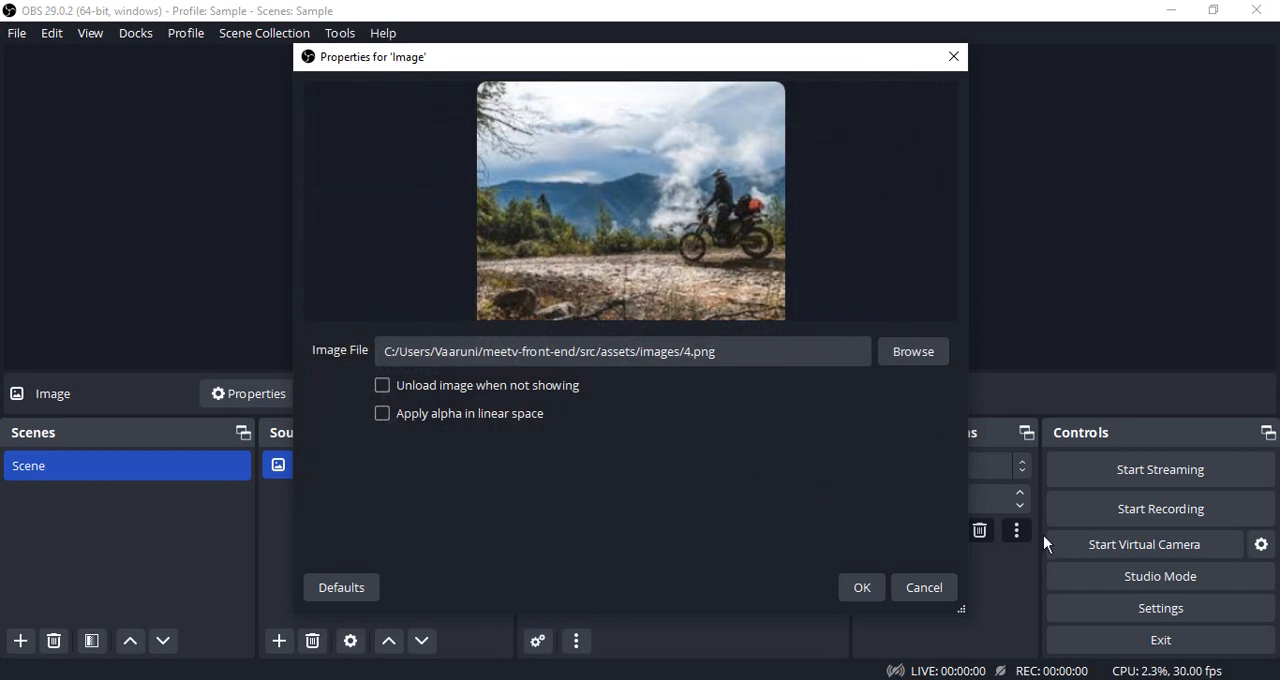
click(877, 598)
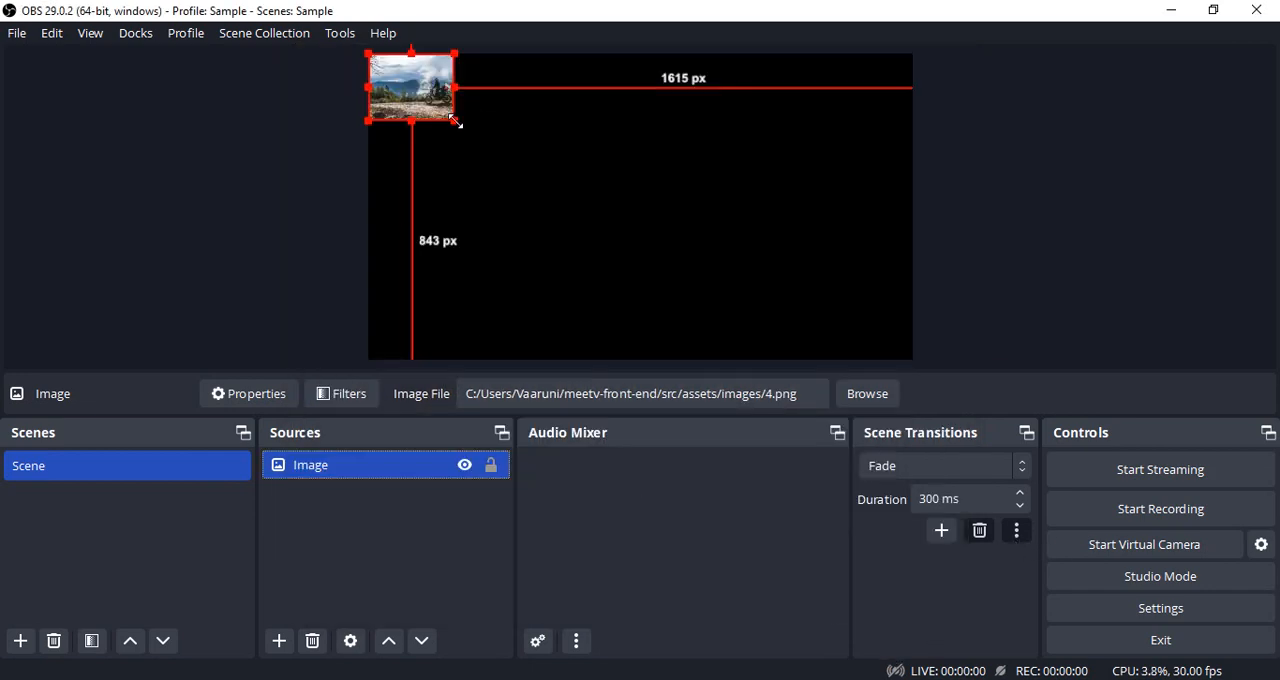
Enlarge the motorcyclist image to the full canvas width and shift it up so it covers the whole canvas.
drag(456, 121, 913, 322)
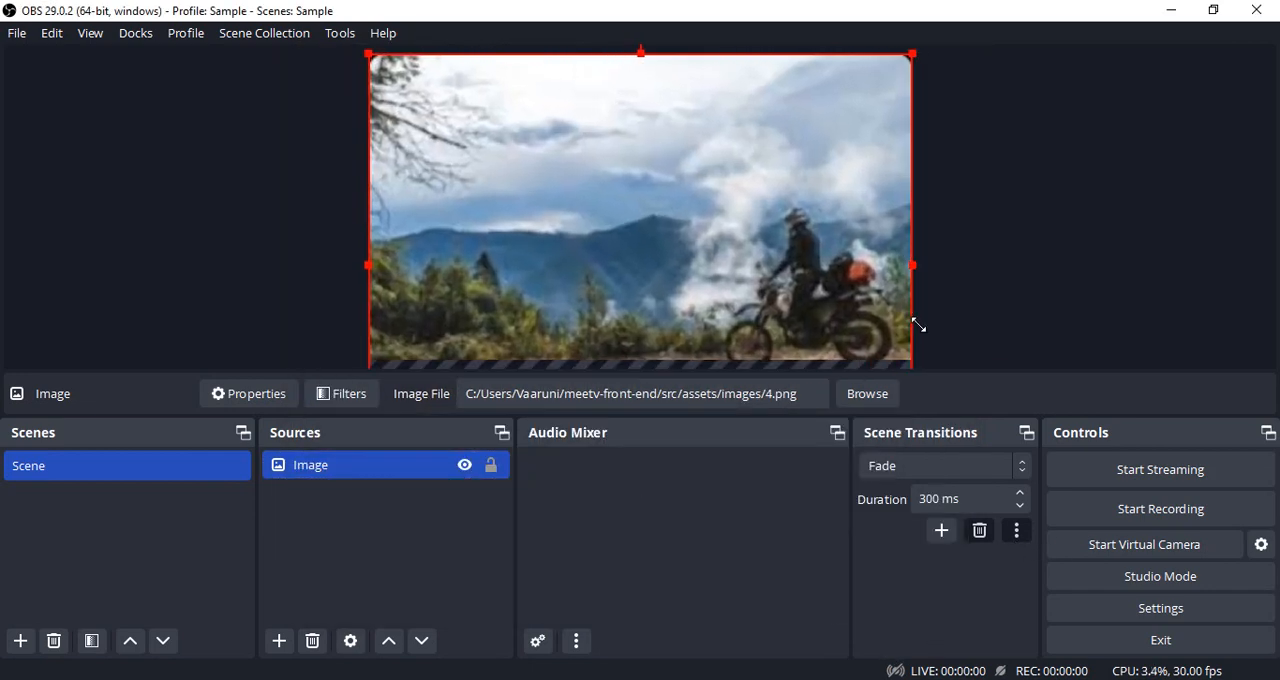
drag(786, 258, 794, 209)
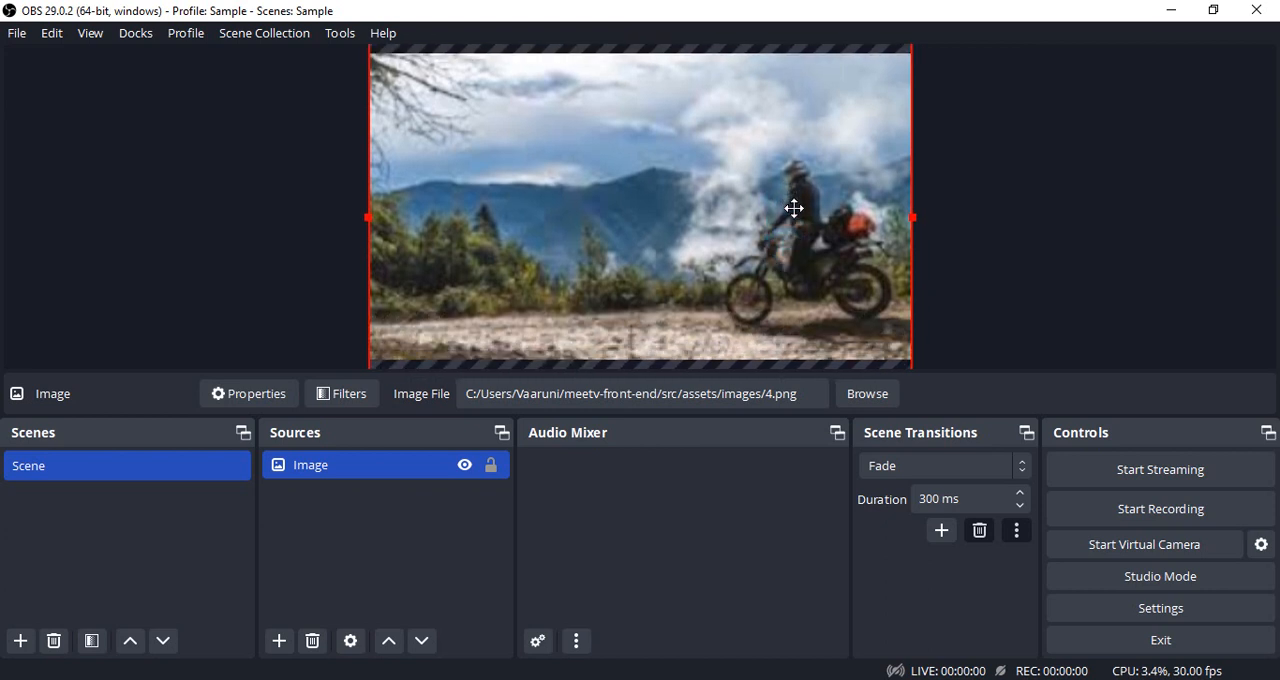
click(975, 243)
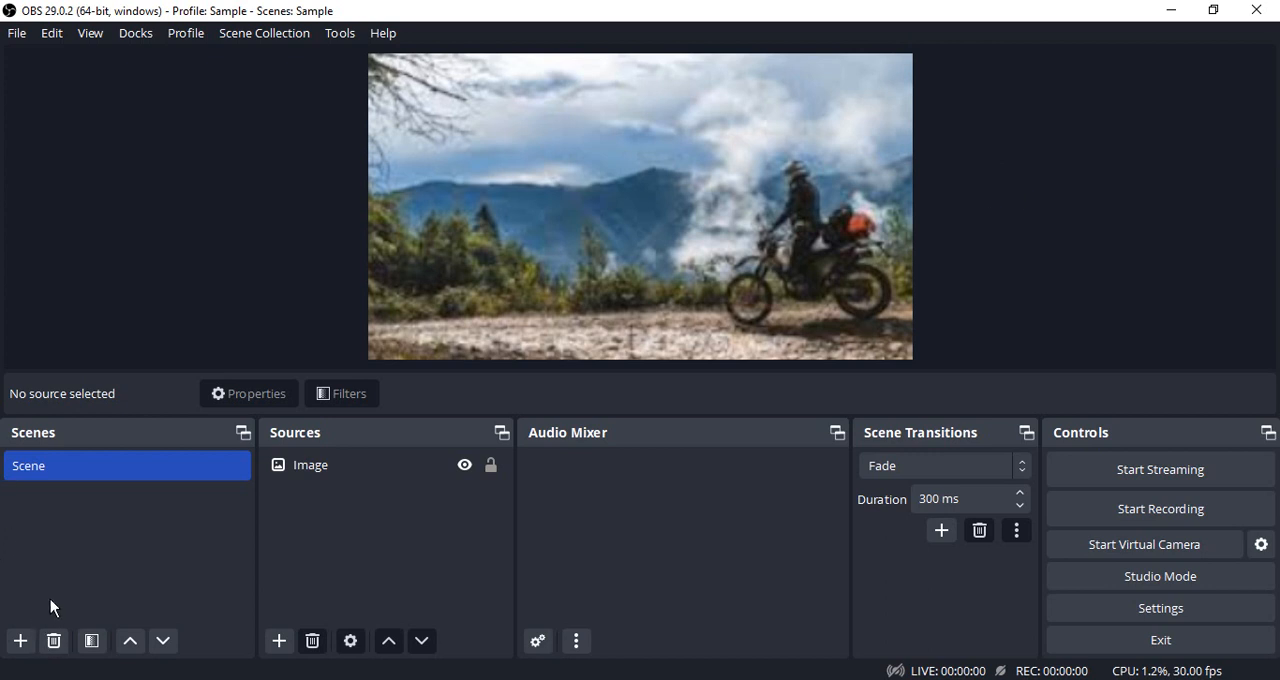
Add a scene named Scene 2 and give it a new image source using the elephant picture 5.png.
click(20, 641)
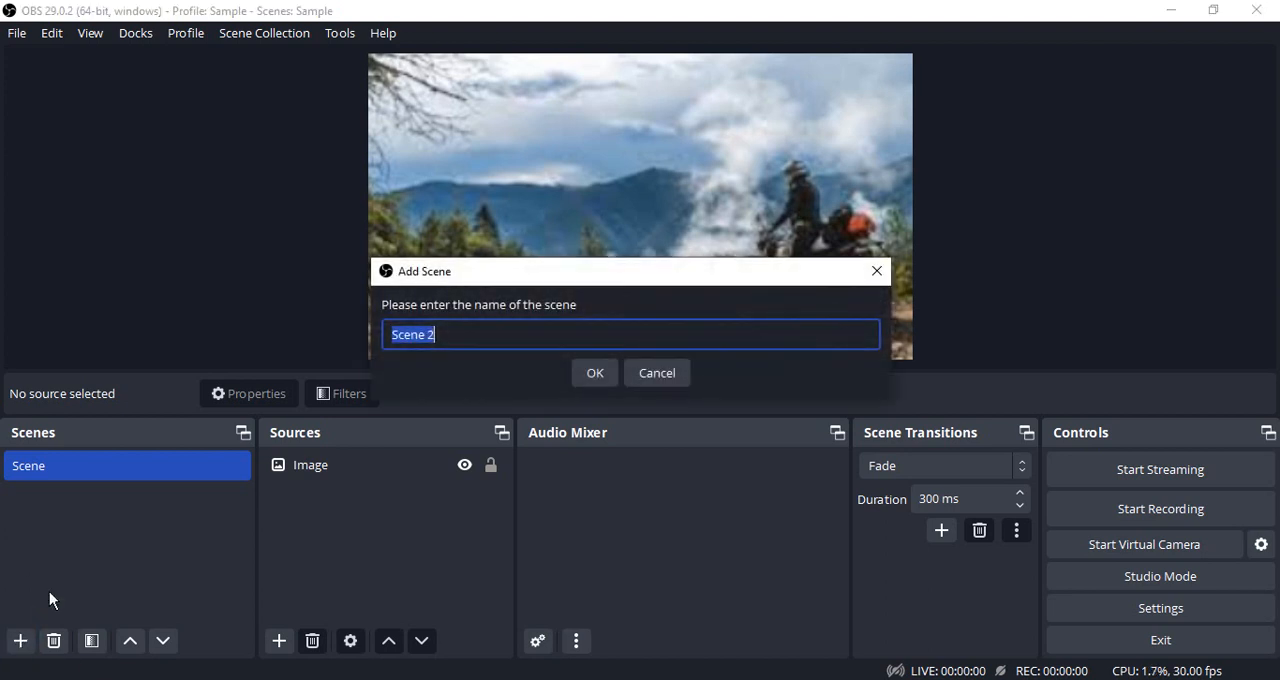
click(607, 373)
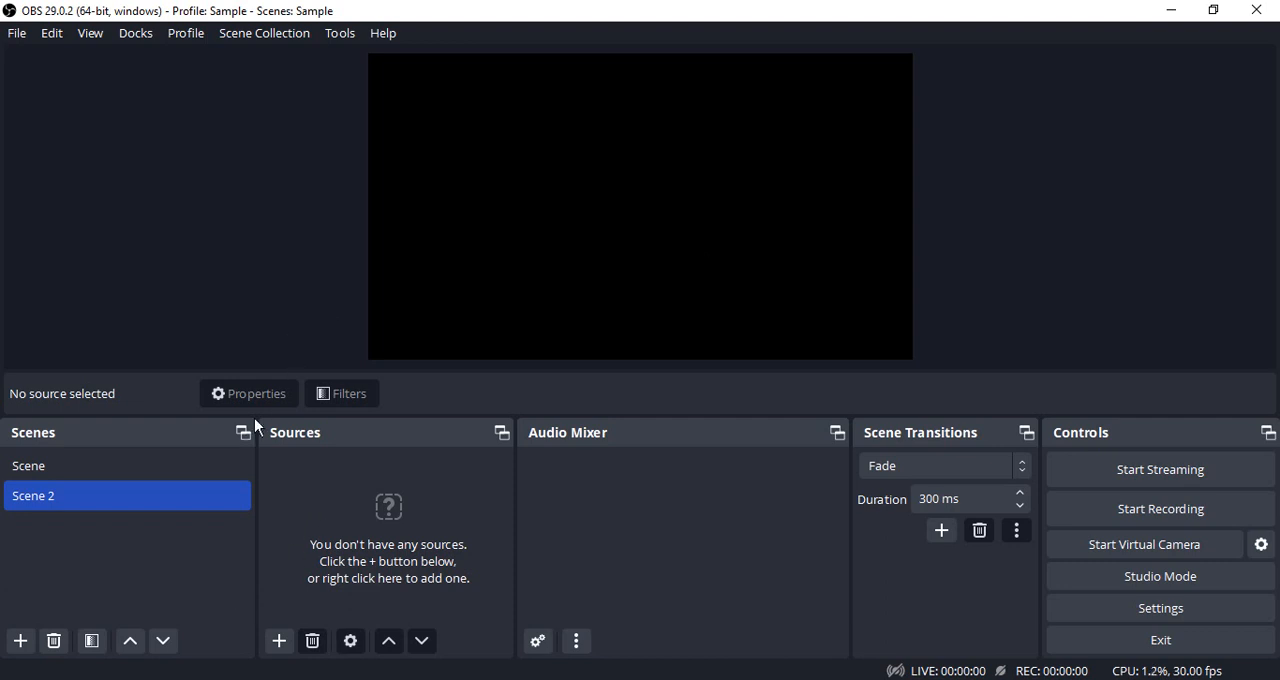
click(268, 648)
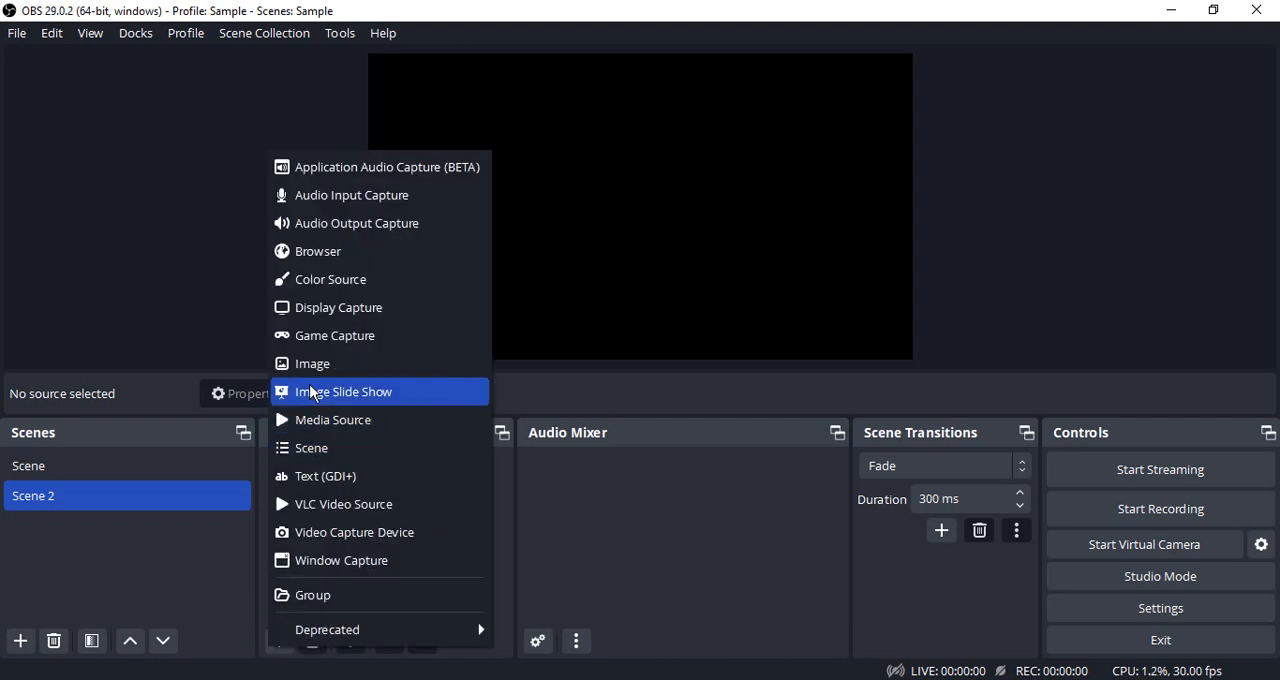
click(308, 368)
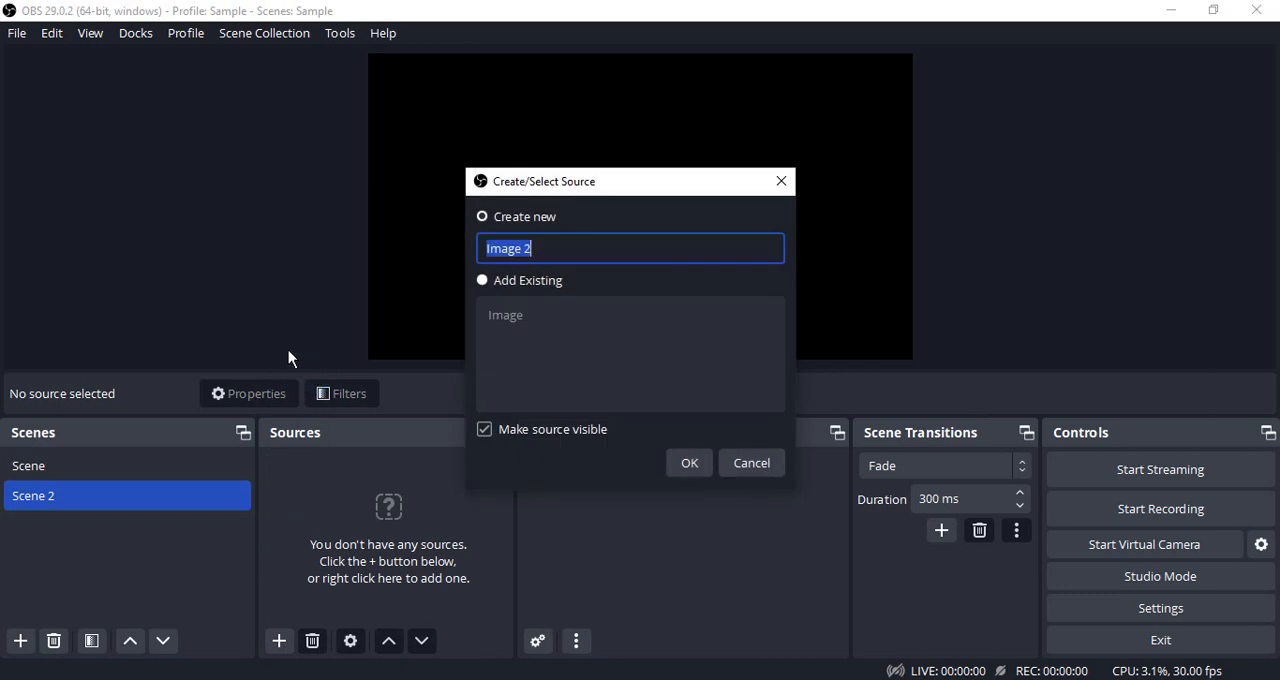
click(697, 467)
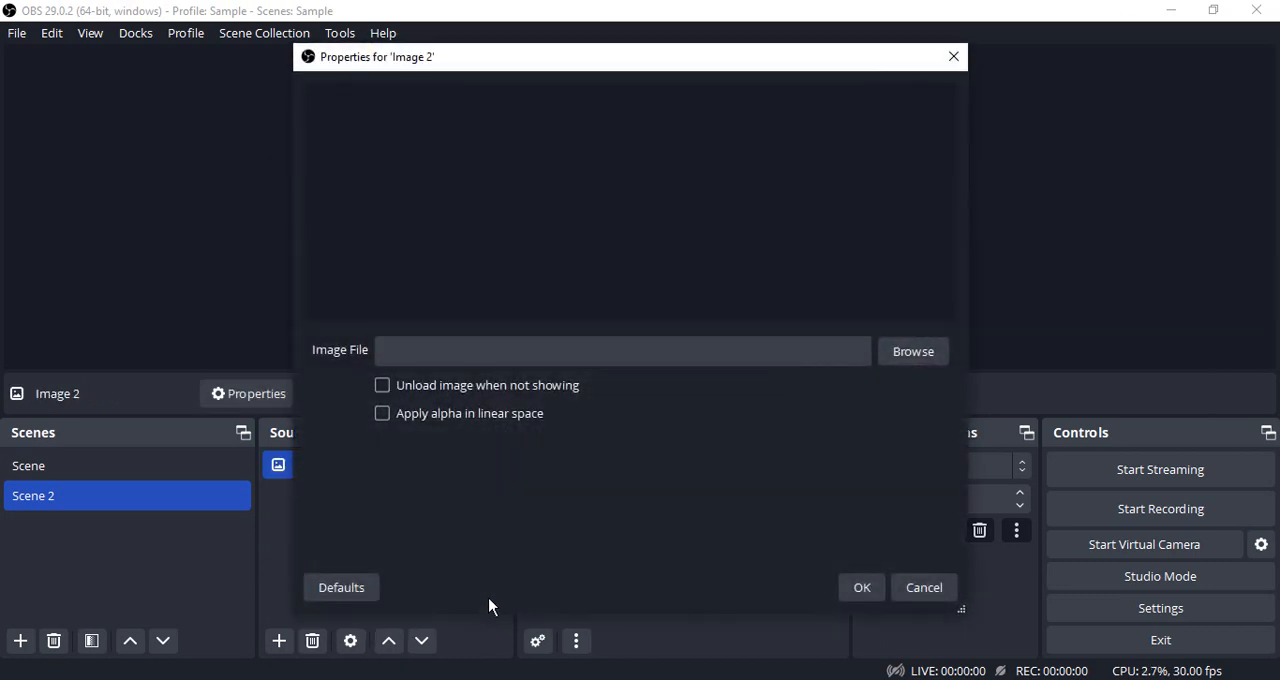
click(930, 350)
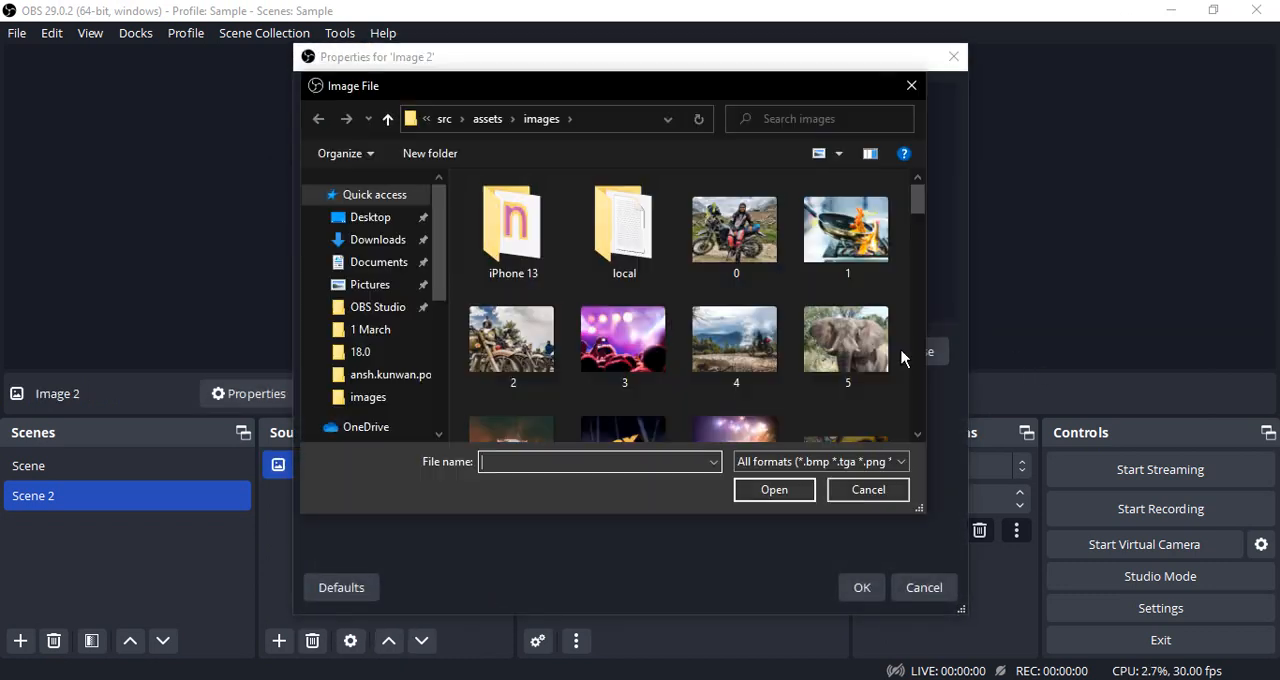
click(848, 345)
click(798, 489)
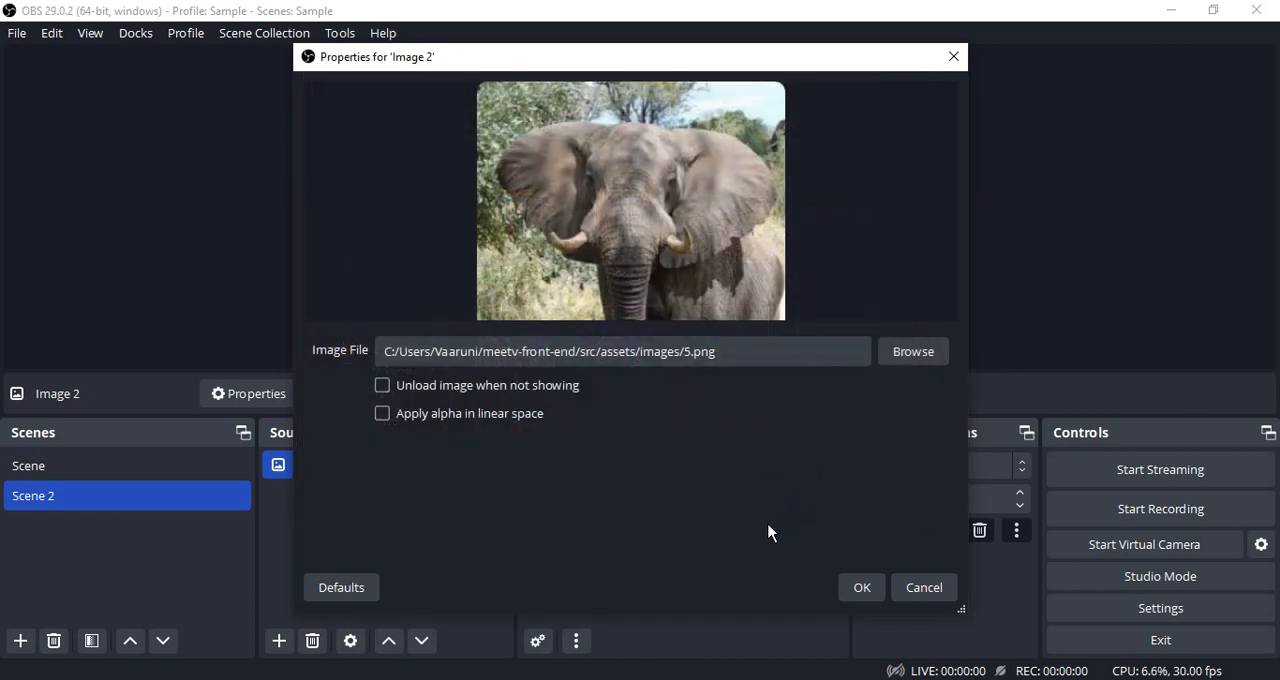
click(860, 587)
Scale the elephant image to the full canvas width and move it upward so it fills the canvas.
drag(456, 122, 917, 251)
drag(703, 256, 709, 171)
click(1073, 255)
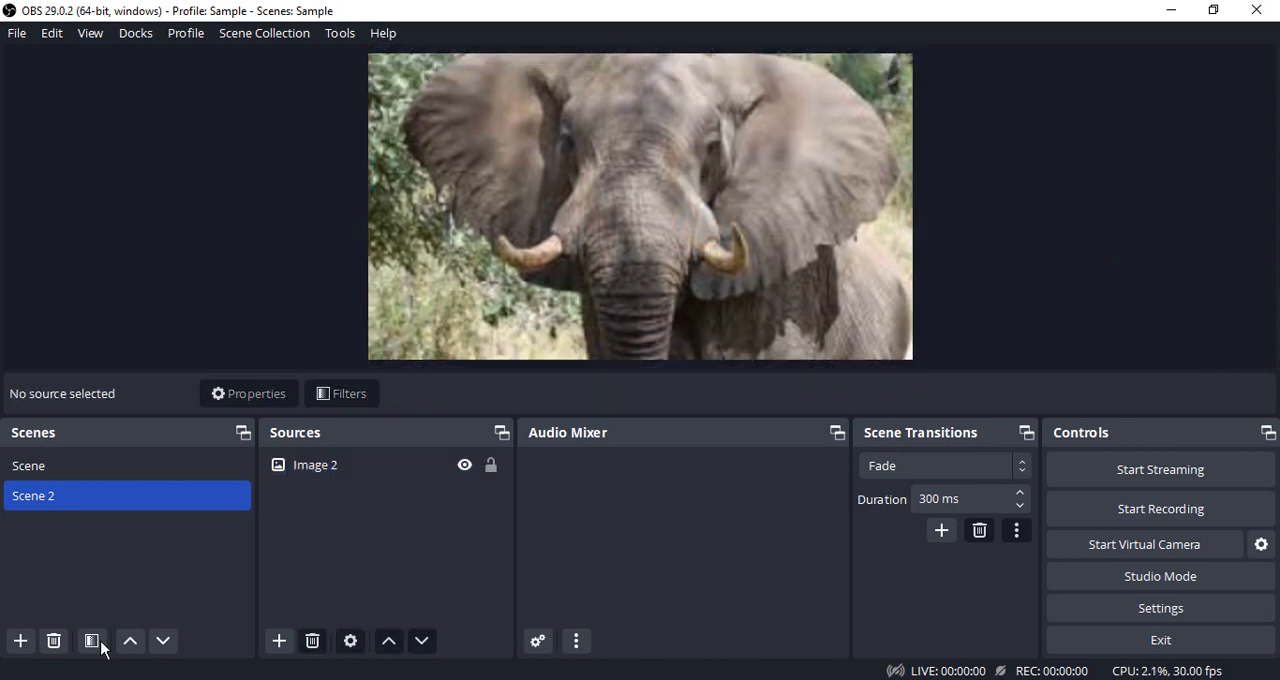
Add a scene named Scene 3 and give it a new image source using the concert picture 3.png.
click(14, 642)
click(595, 373)
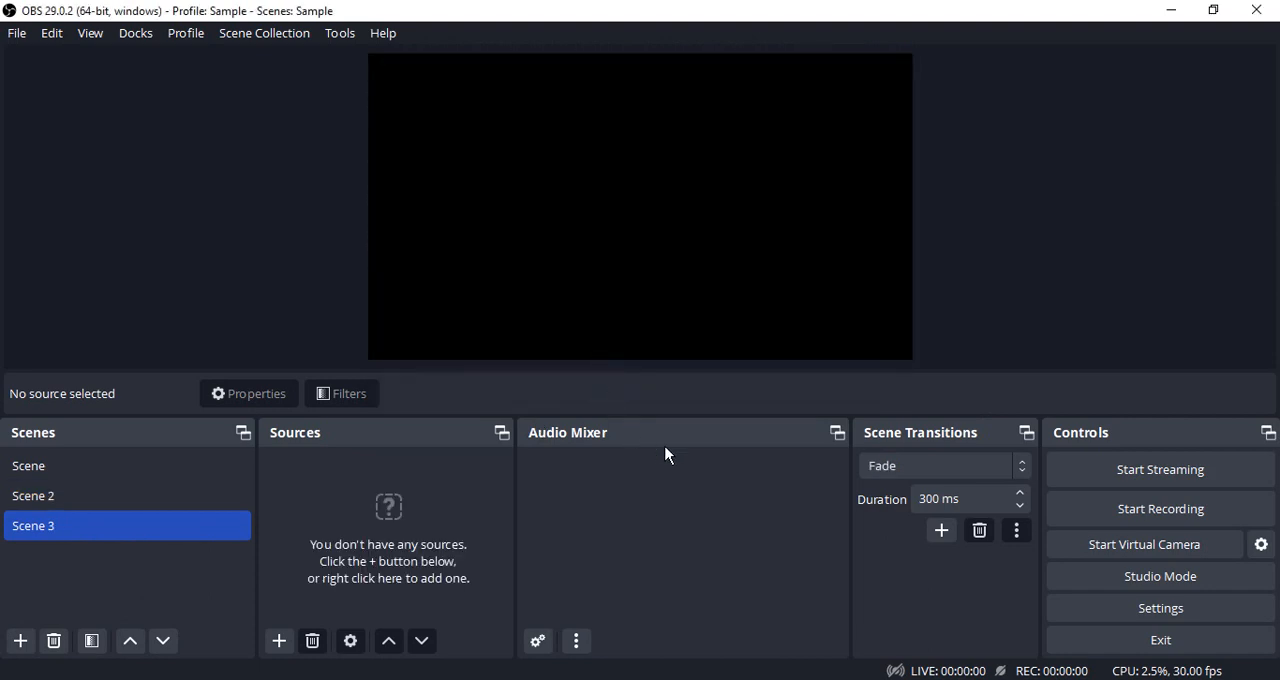
click(280, 640)
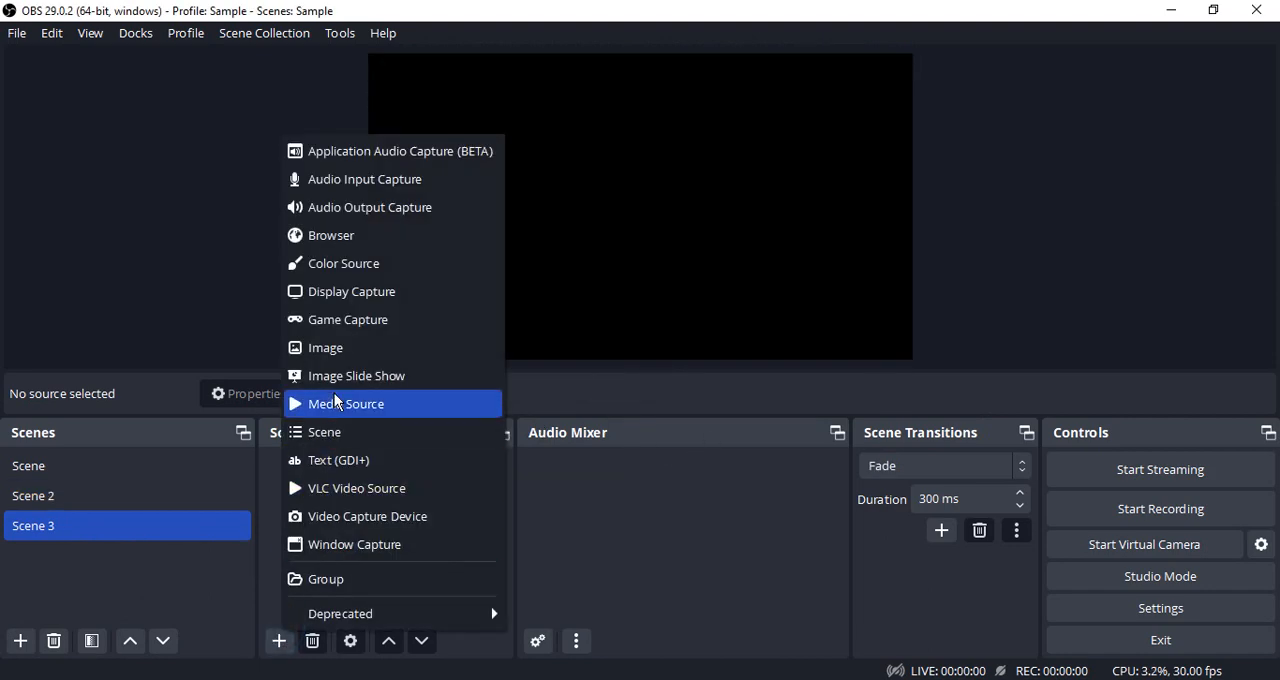
click(334, 346)
click(695, 466)
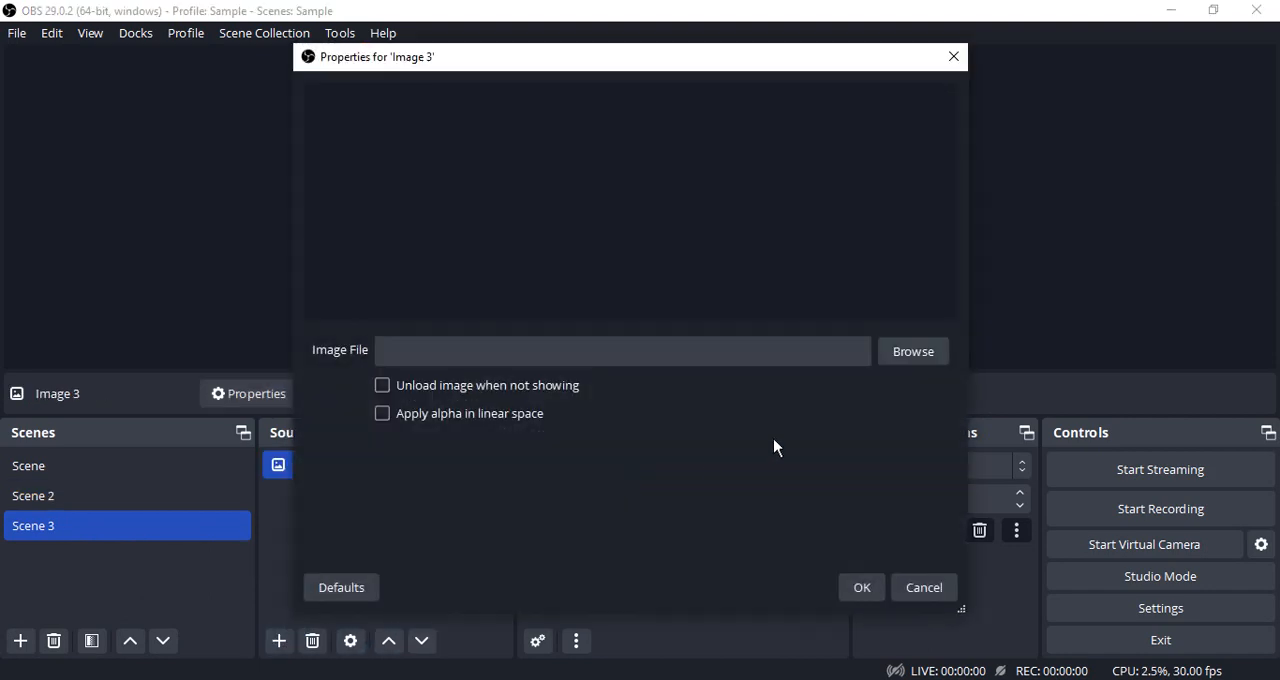
click(913, 351)
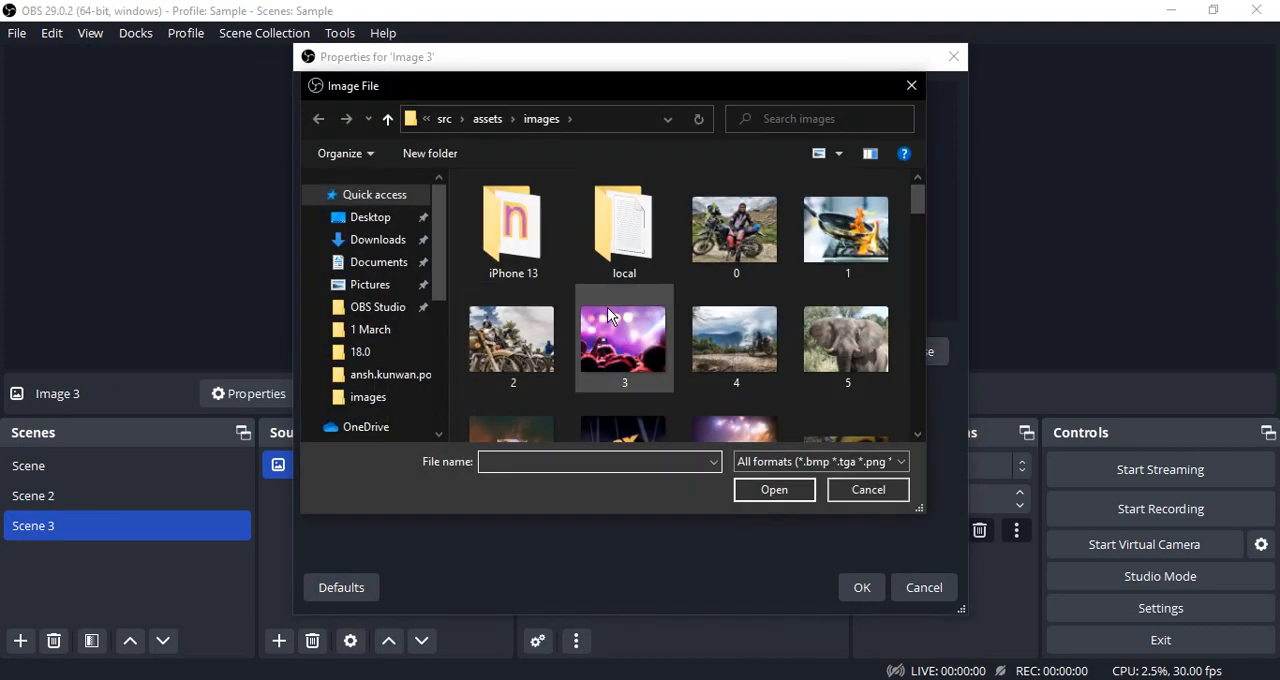
click(623, 340)
click(755, 490)
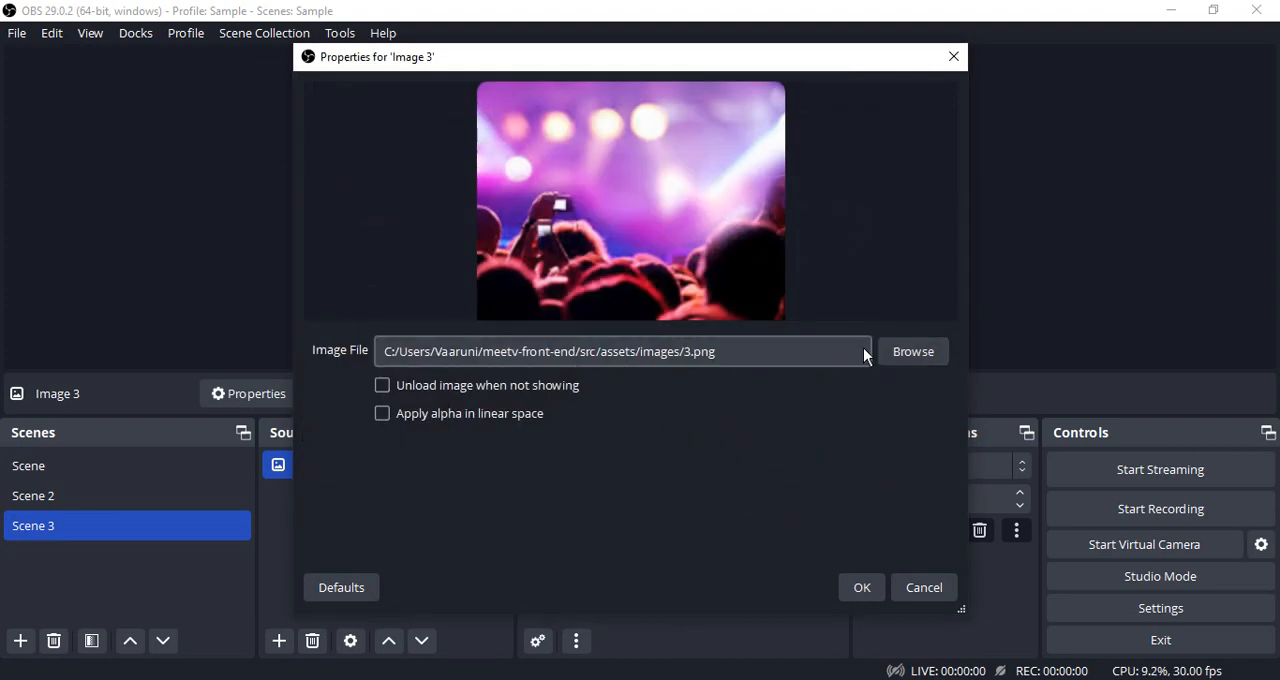
click(862, 582)
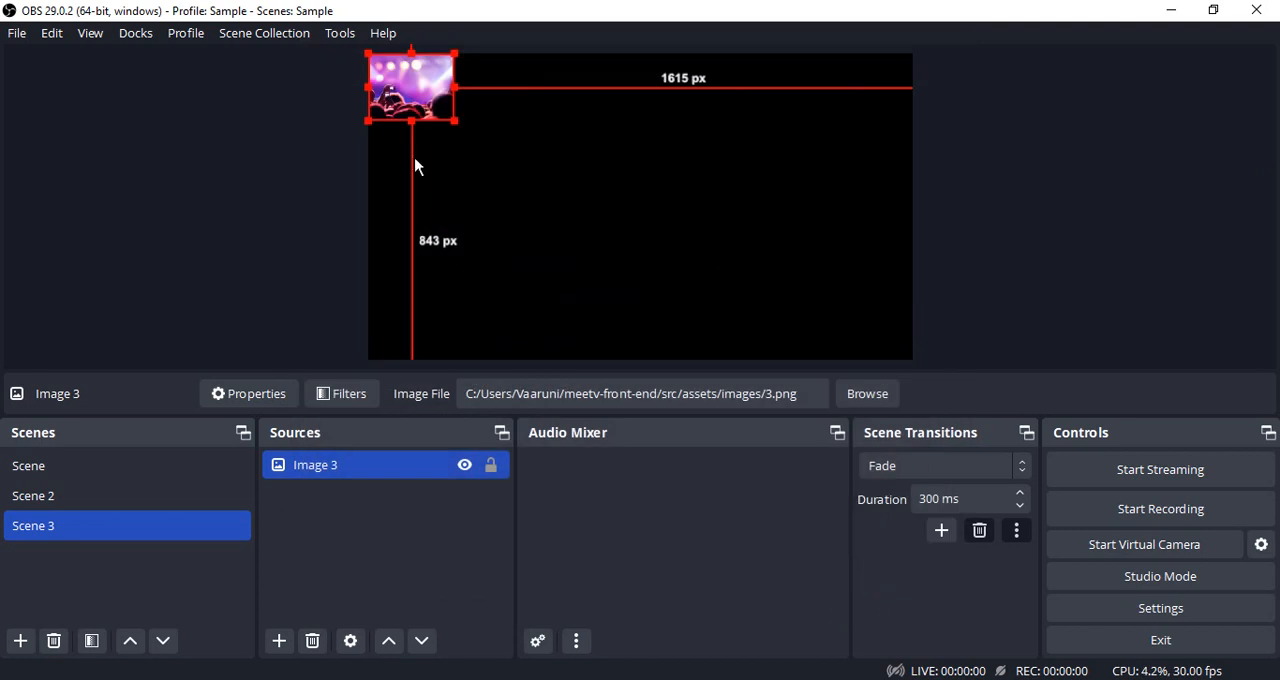
Stretch the concert image across the full canvas width and align its lower edge with the canvas bottom.
drag(452, 118, 912, 250)
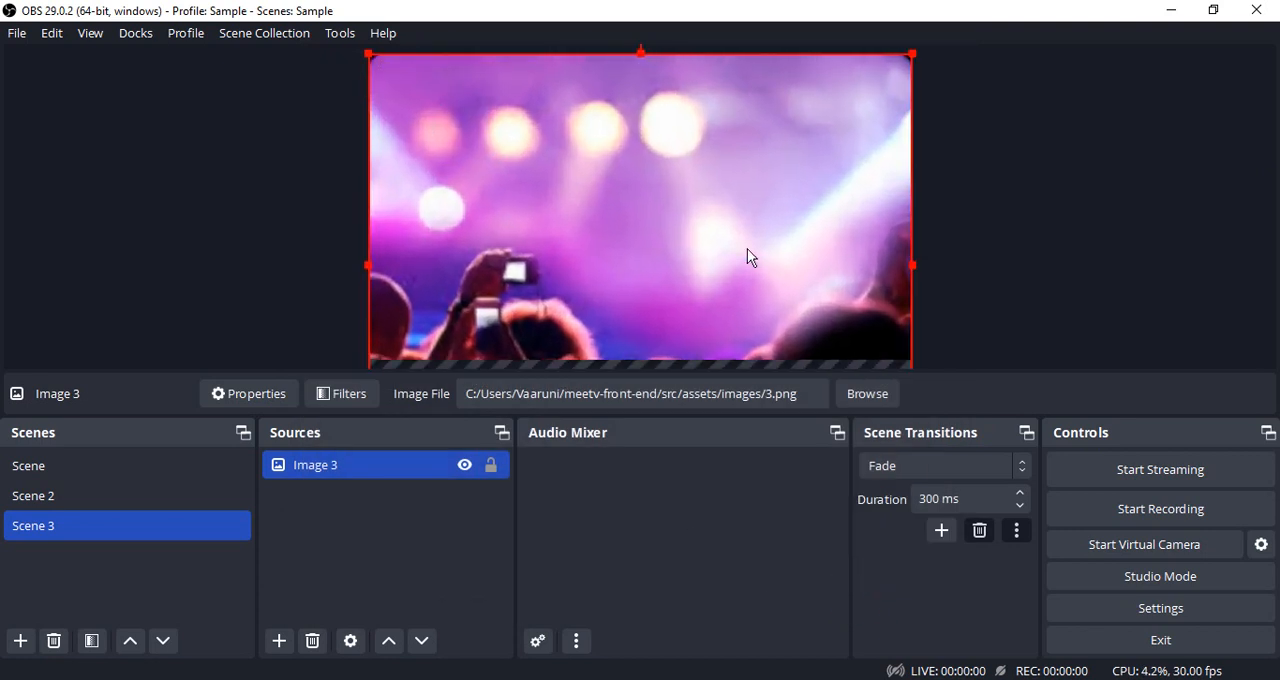
drag(747, 248, 746, 131)
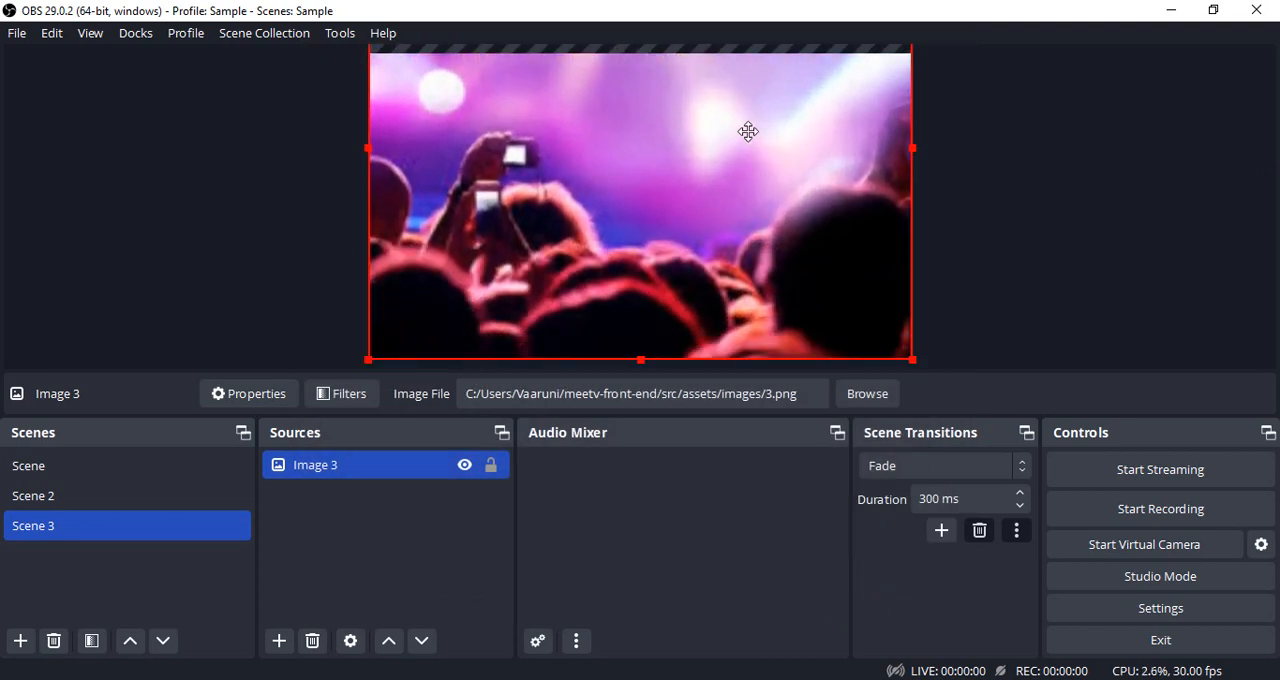
click(962, 202)
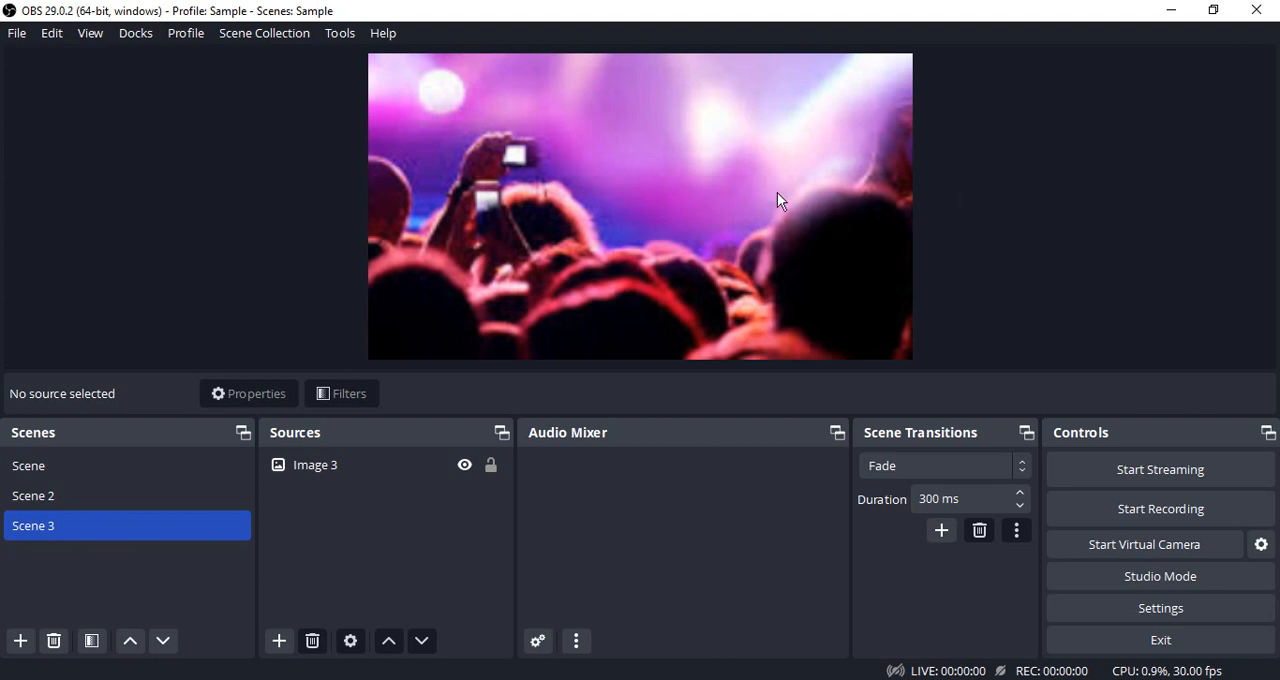
Switch back and forth between the three scenes to preview the Fade transition, ending on Scene 2.
click(14, 466)
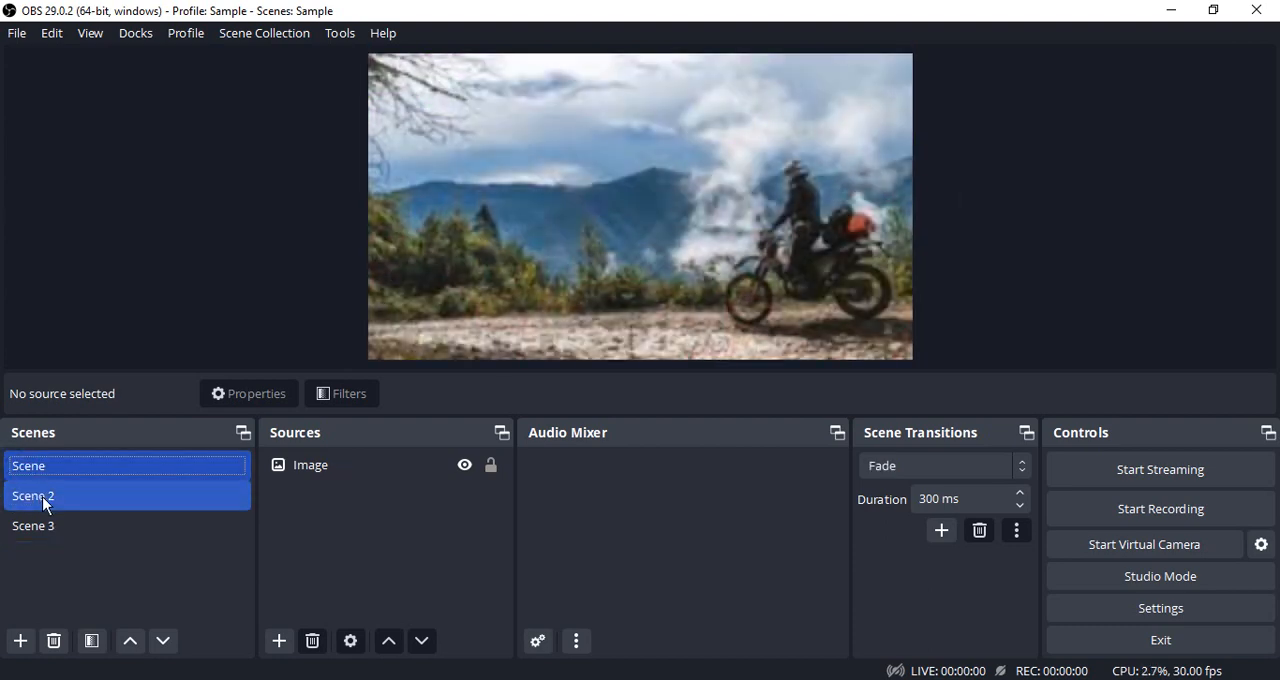
click(44, 496)
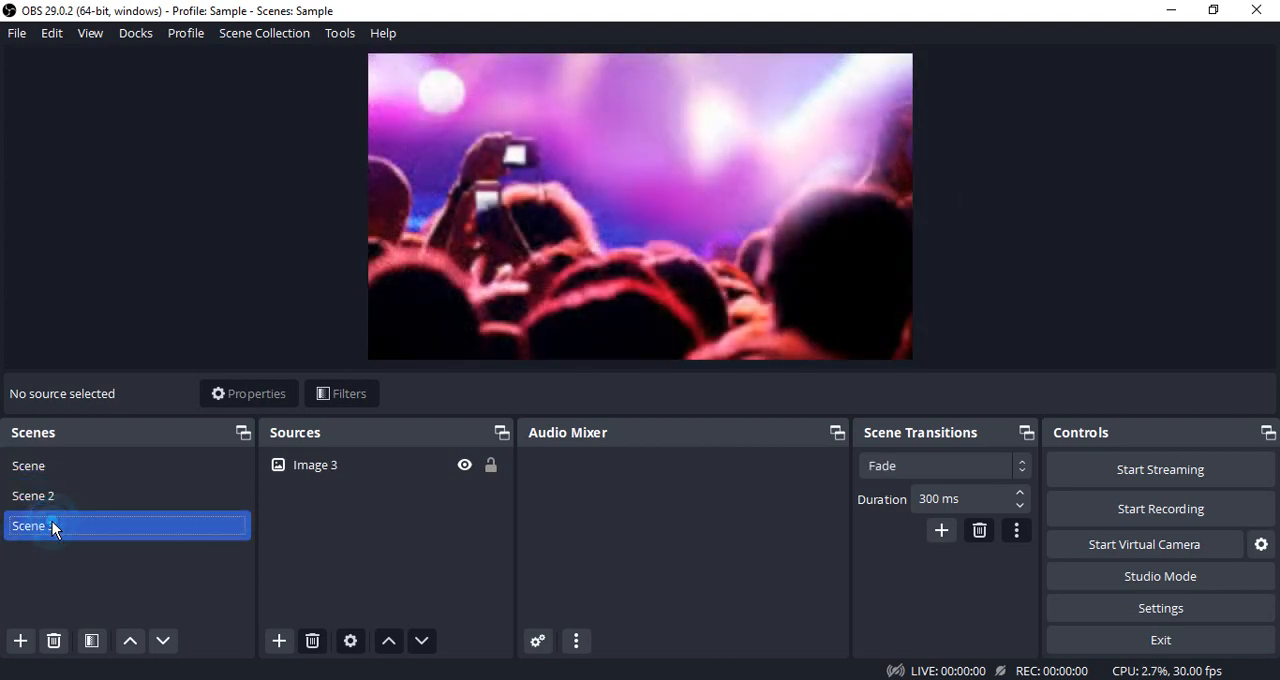
click(40, 465)
click(52, 506)
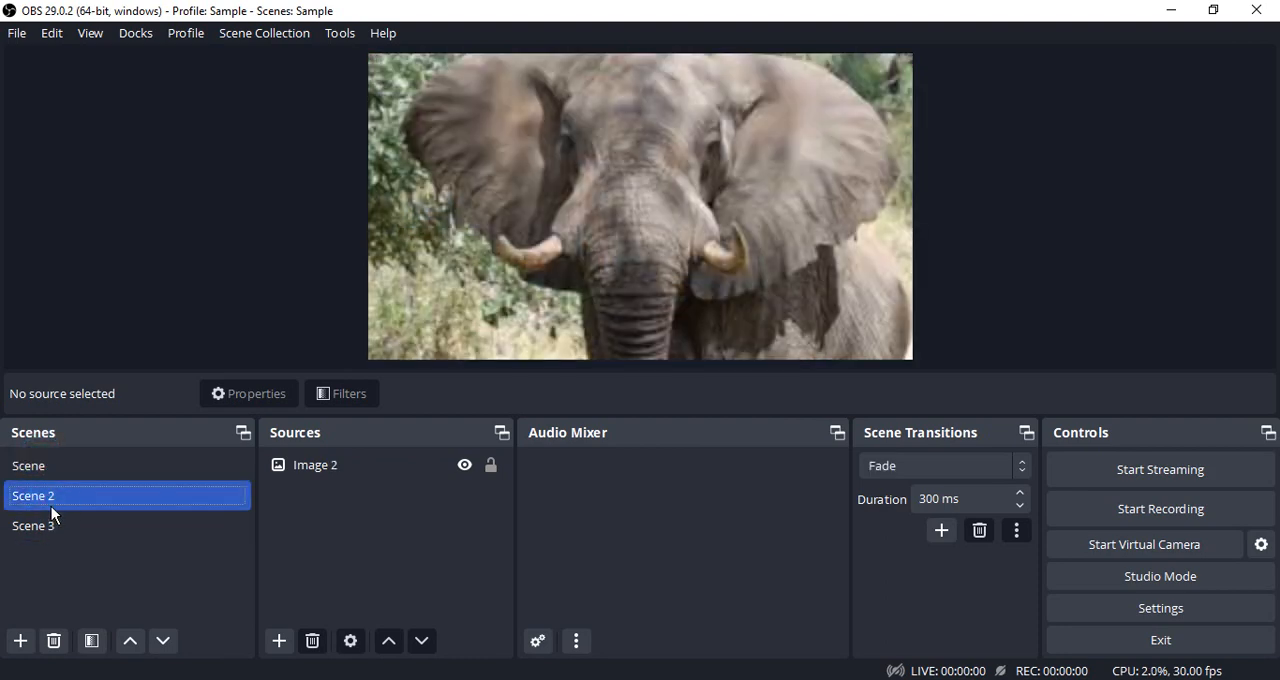
Change the scene transition type to Cut.
click(1018, 466)
click(876, 490)
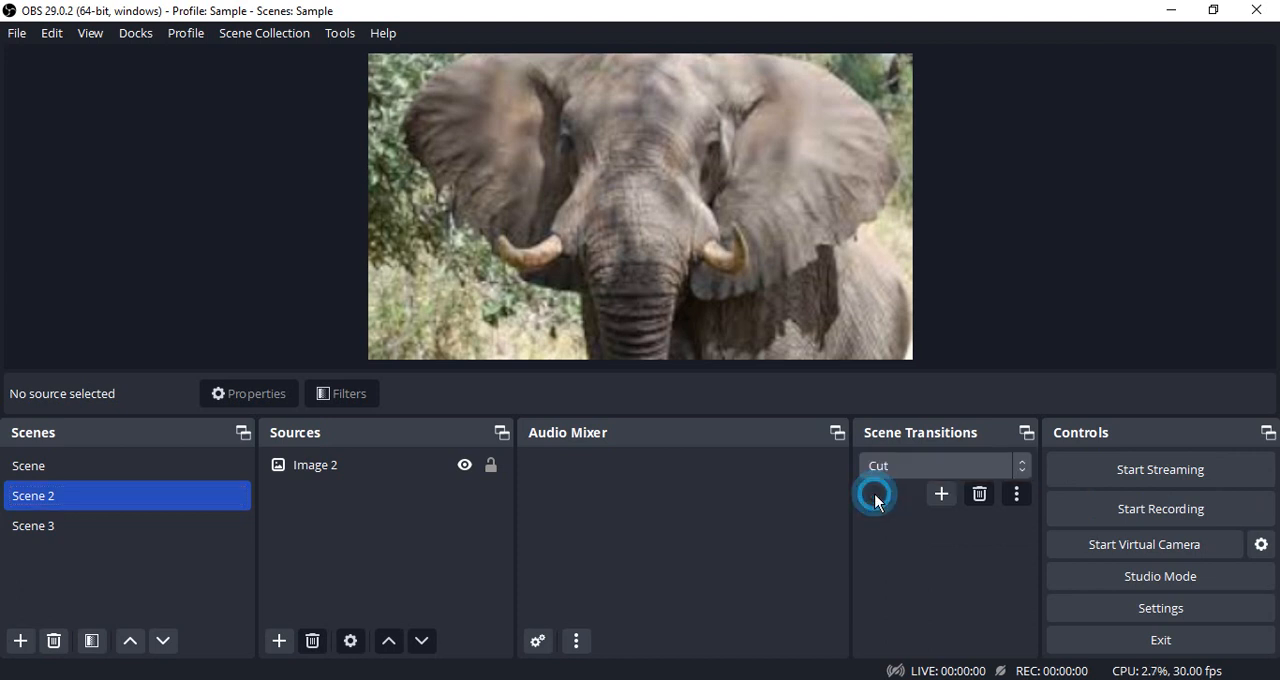
Switch through Scene 3, Scene and Scene 2 to preview the Cut transition.
click(47, 522)
click(40, 466)
click(47, 484)
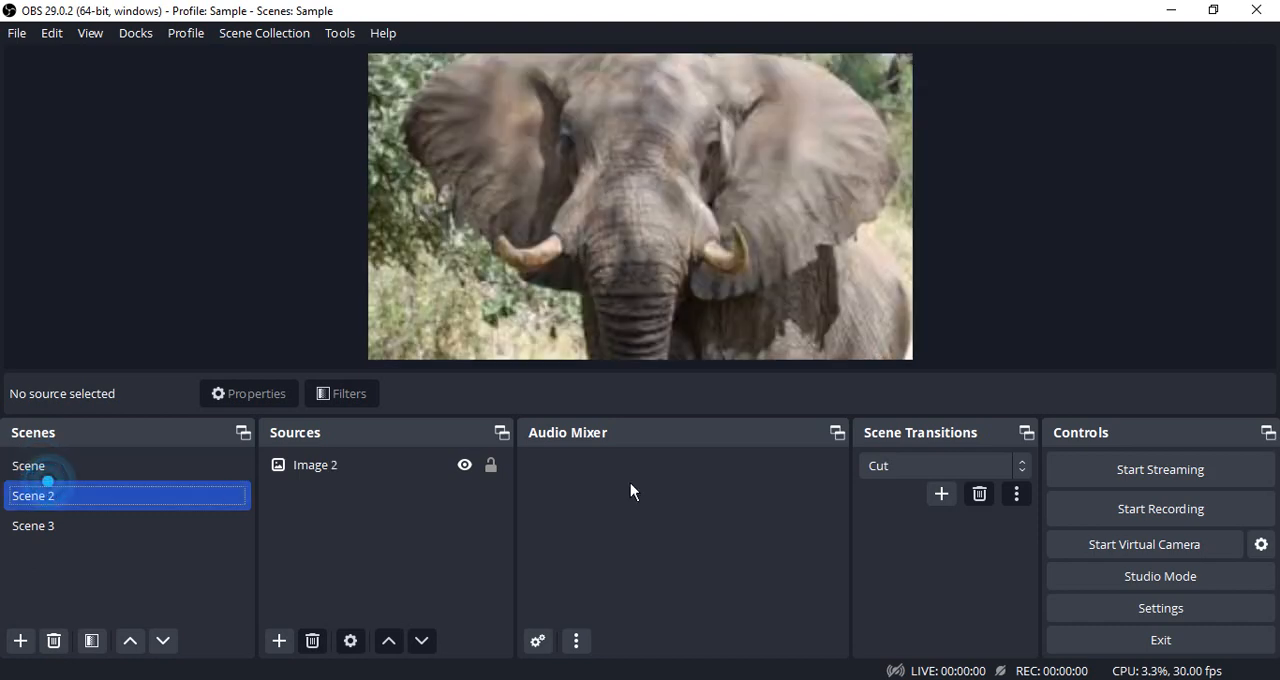
Change the scene transition back to Fade and preview it by switching to Scene 3, Scene and Scene 2.
click(1030, 466)
click(893, 507)
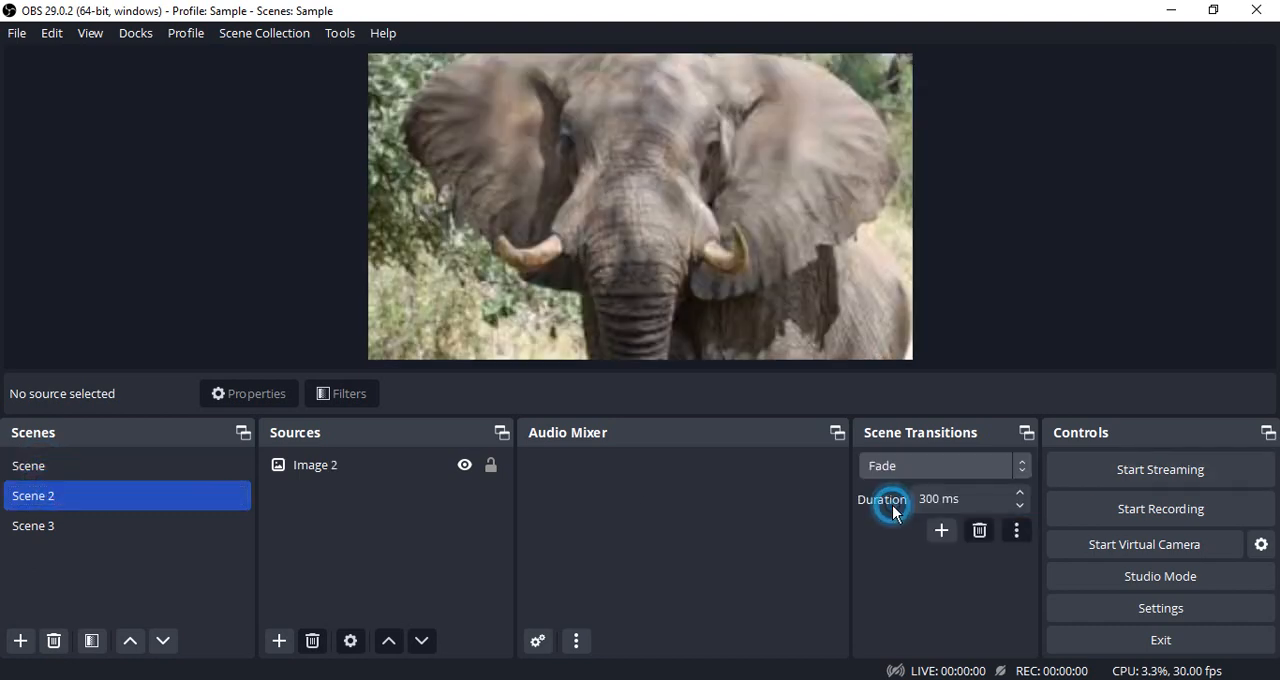
click(48, 525)
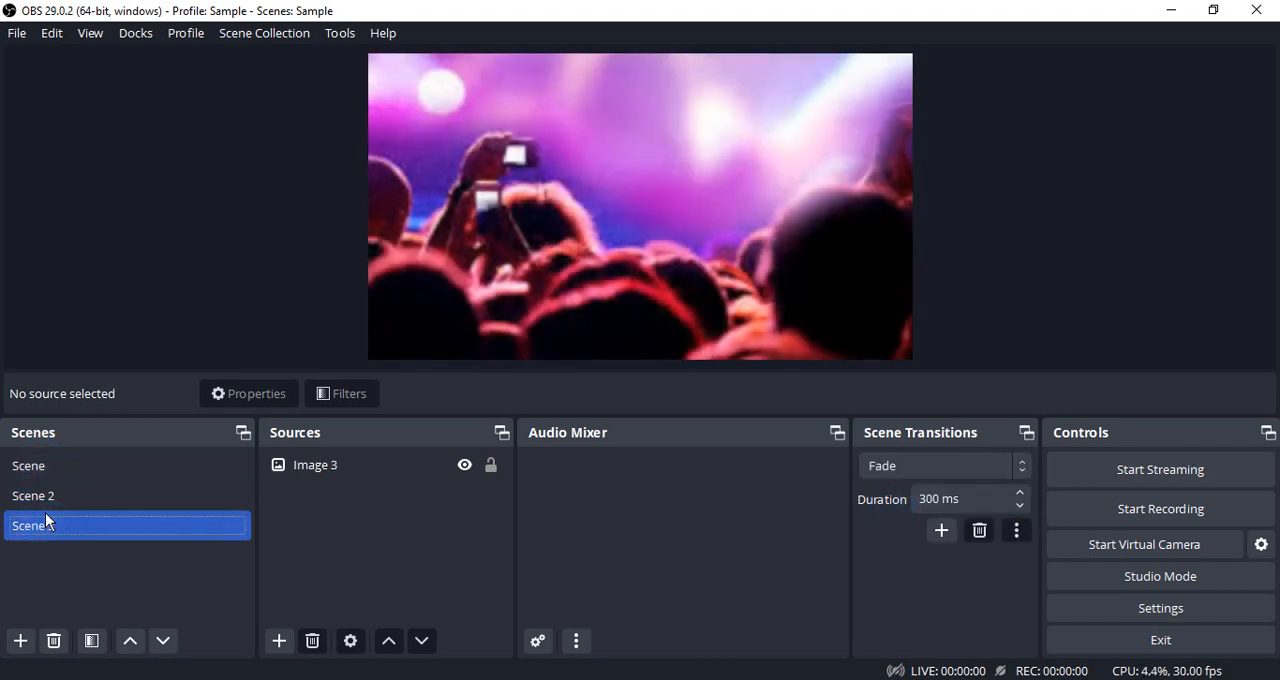
click(44, 465)
click(53, 495)
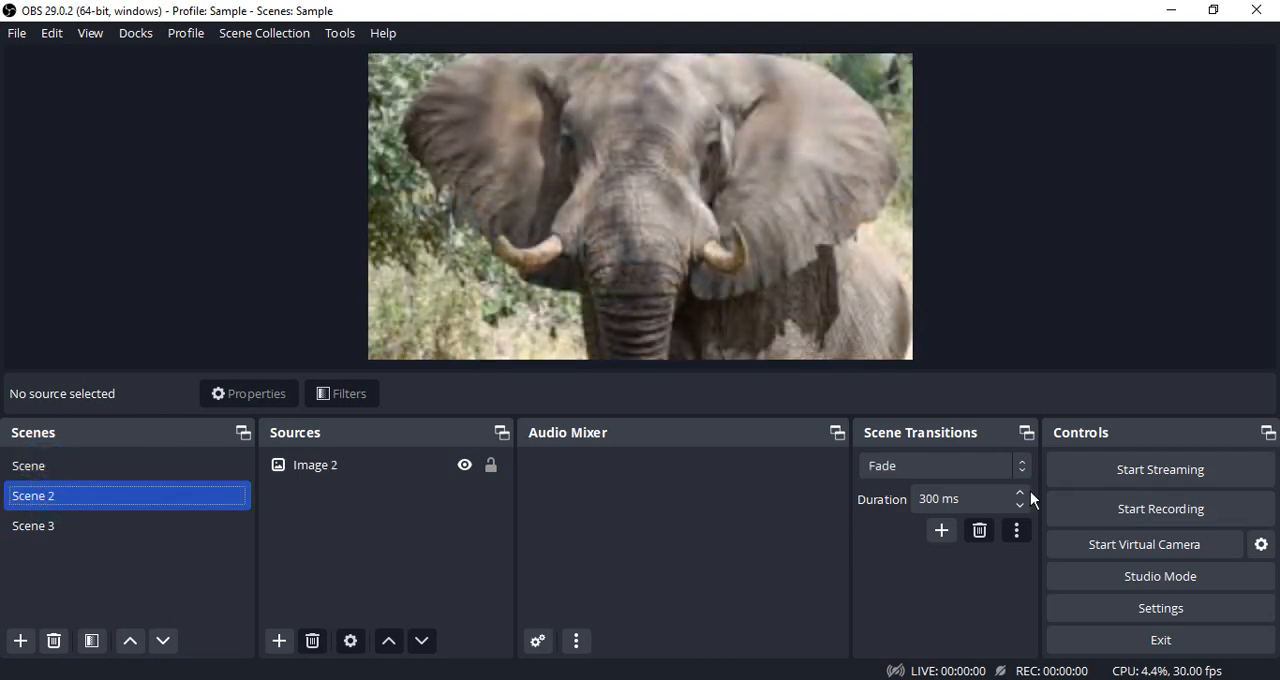
Set the Fade duration to 3000 ms and preview it by switching to Scene, Scene 2 and Scene 3.
click(927, 498)
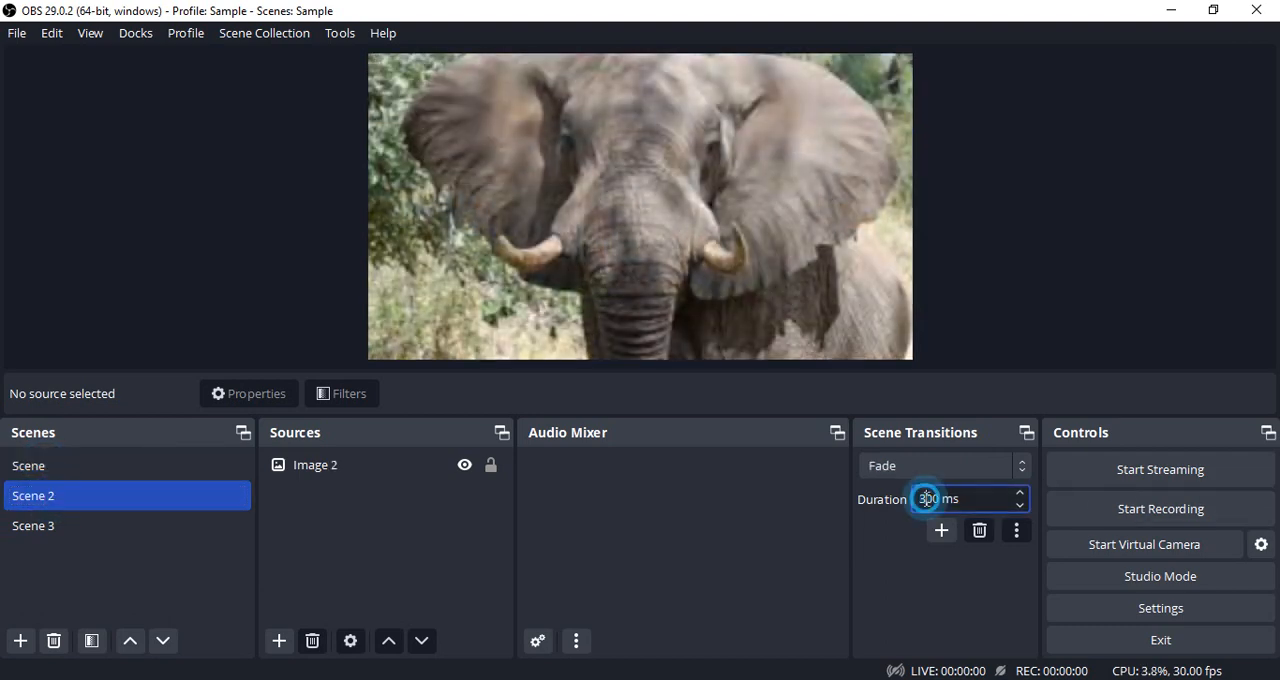
text(0)
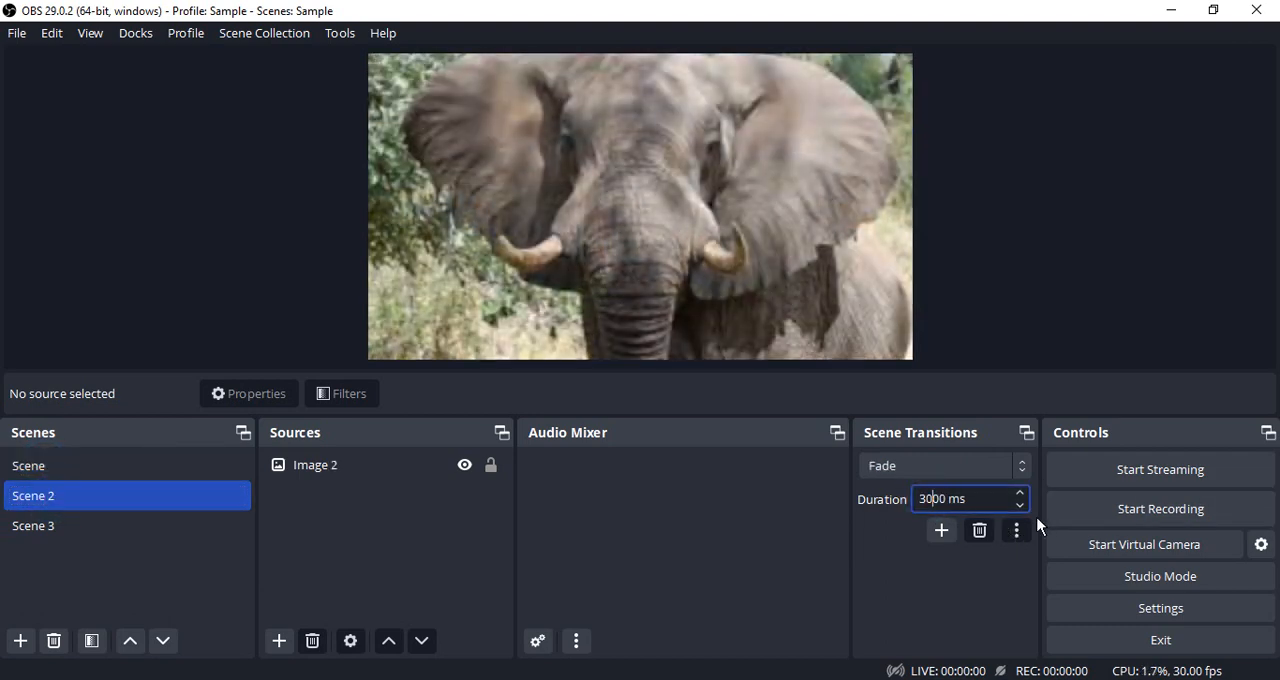
click(82, 474)
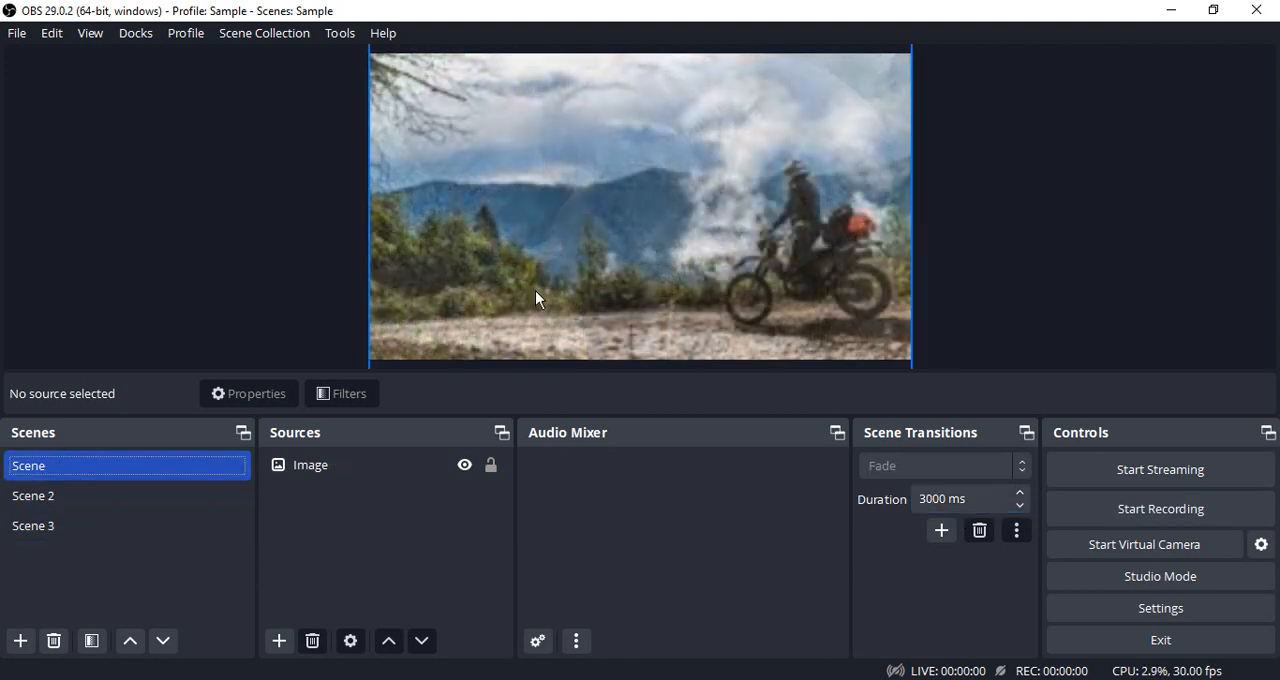
click(59, 493)
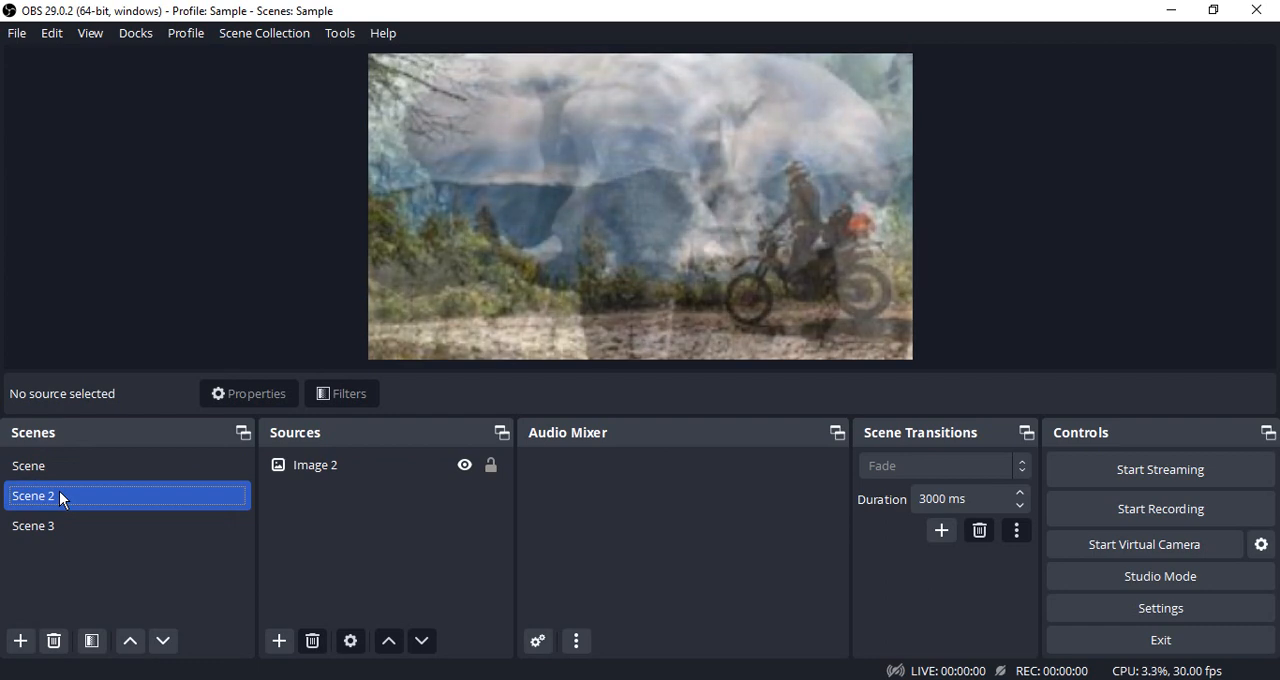
click(35, 527)
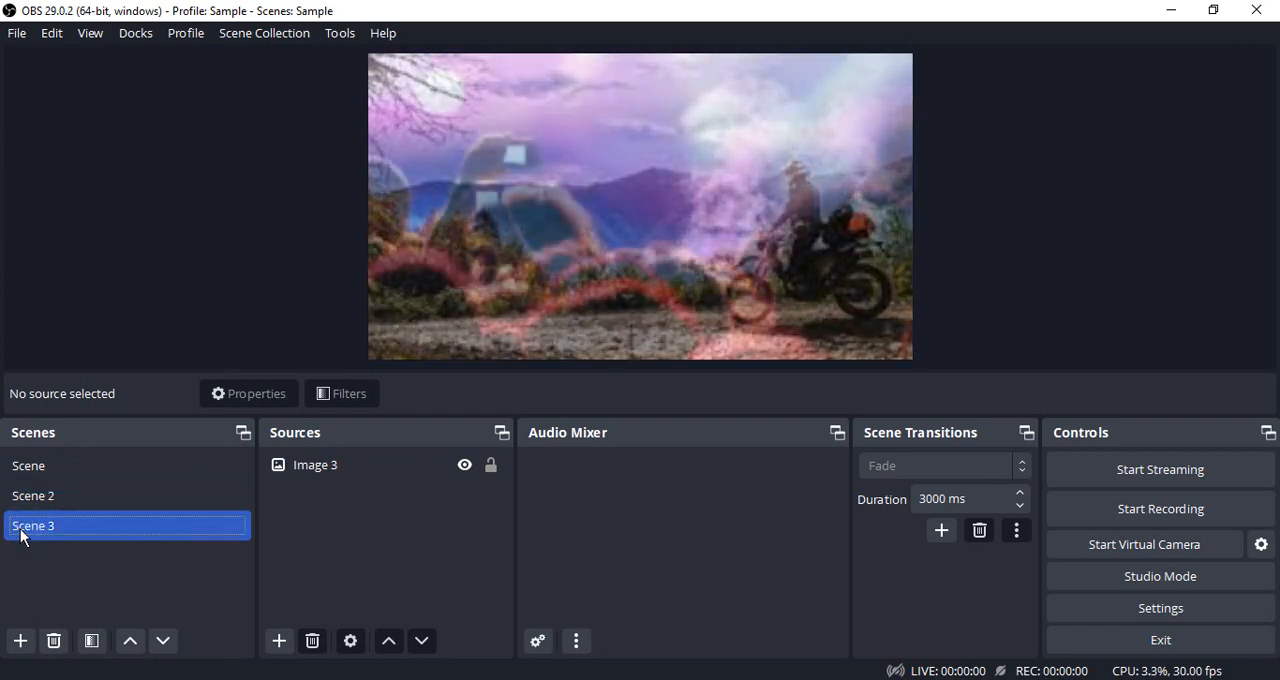
Set the Fade duration to 300 ms and preview it by switching to Scene 2 and Scene.
click(943, 497)
key(BackSpace)
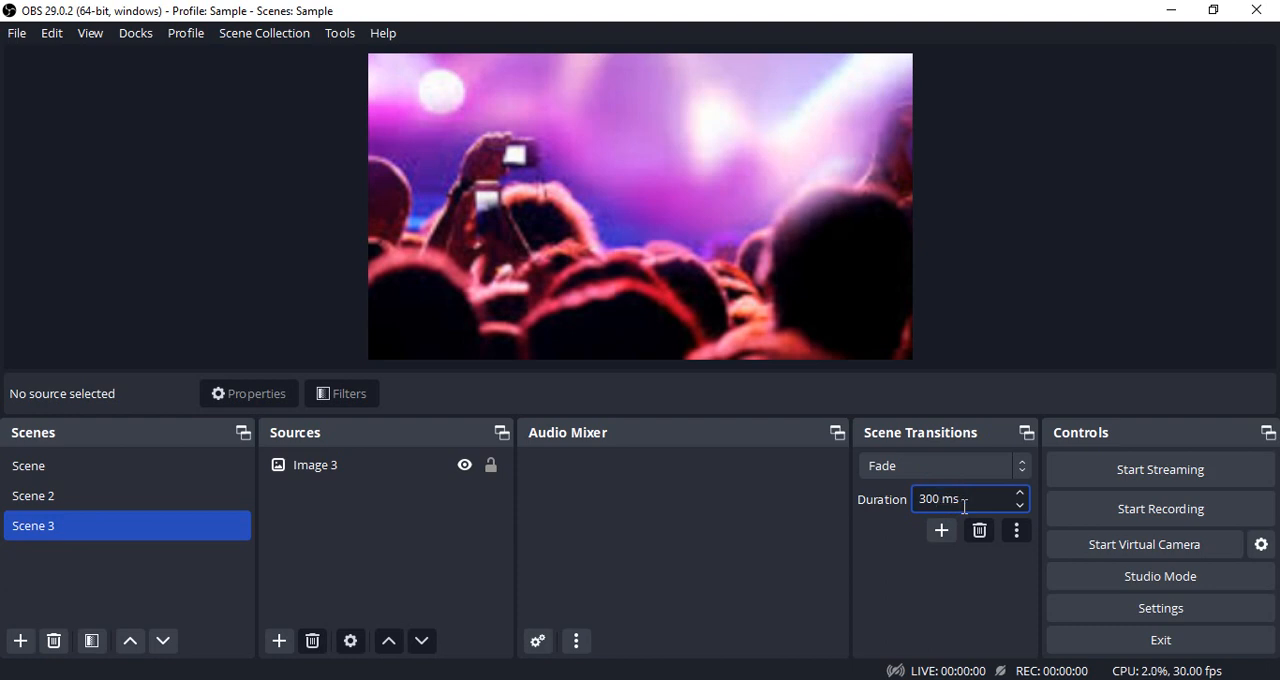
click(36, 493)
click(42, 470)
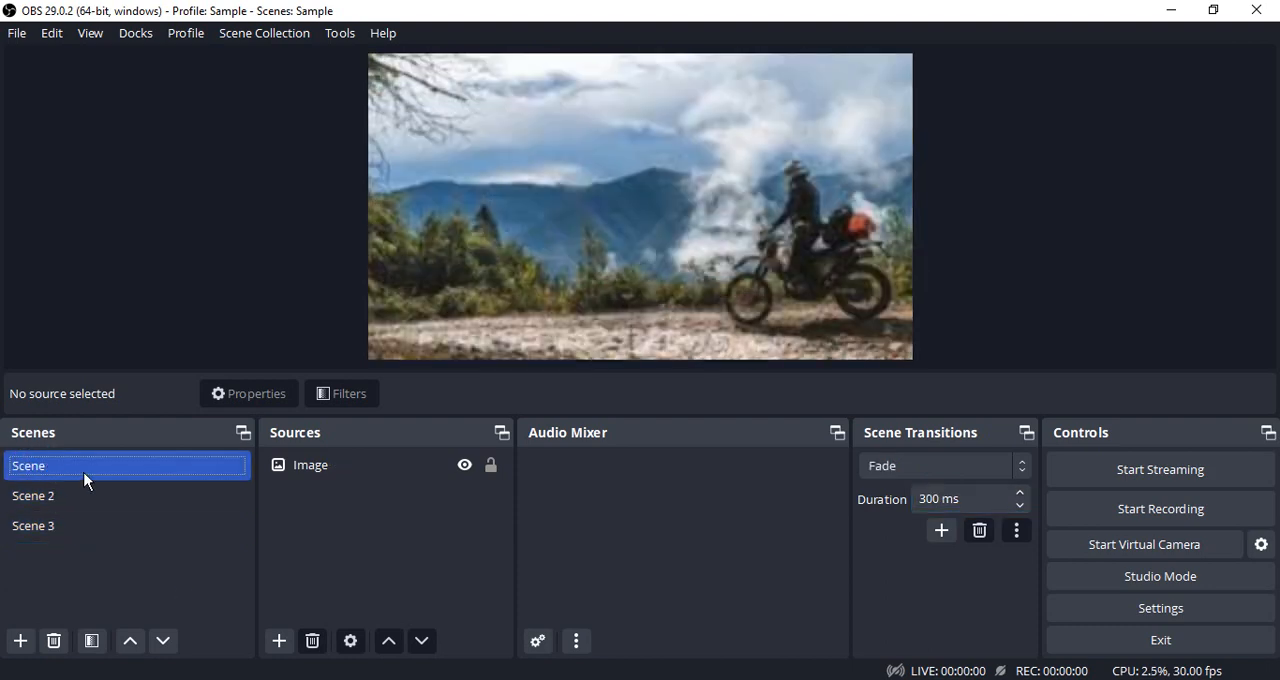
Add the existing scene named Scene as a visible source inside Scene 2.
click(319, 468)
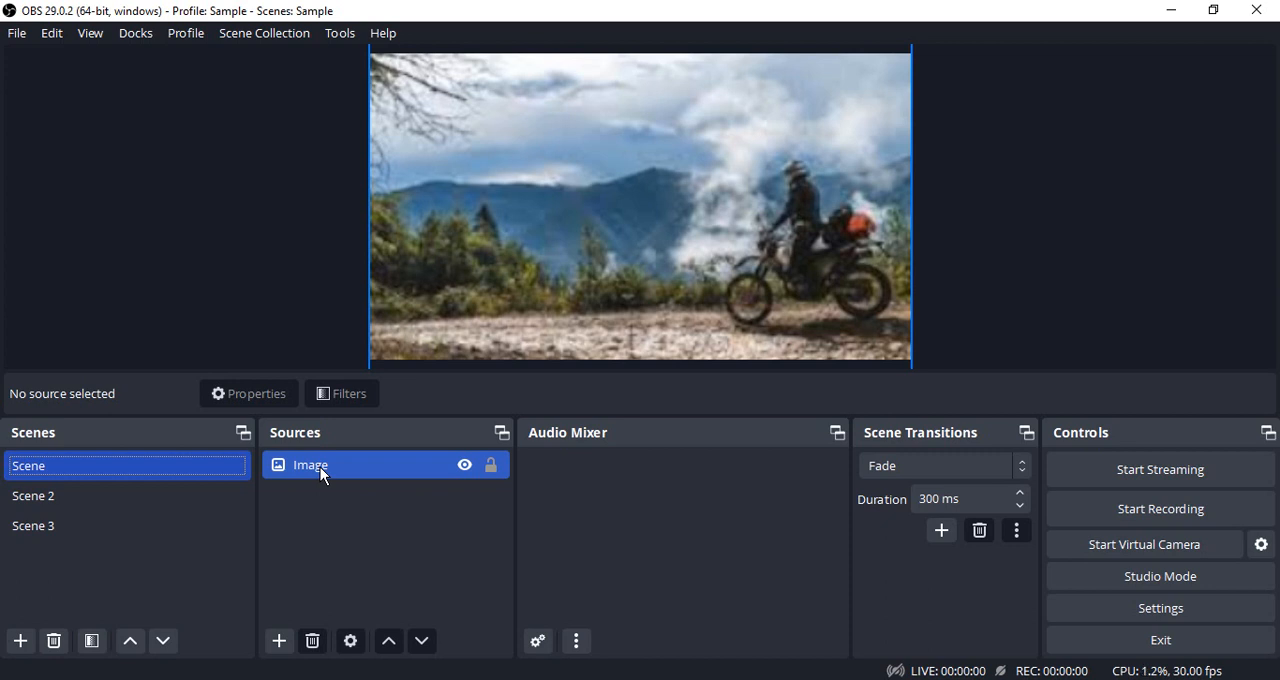
click(36, 495)
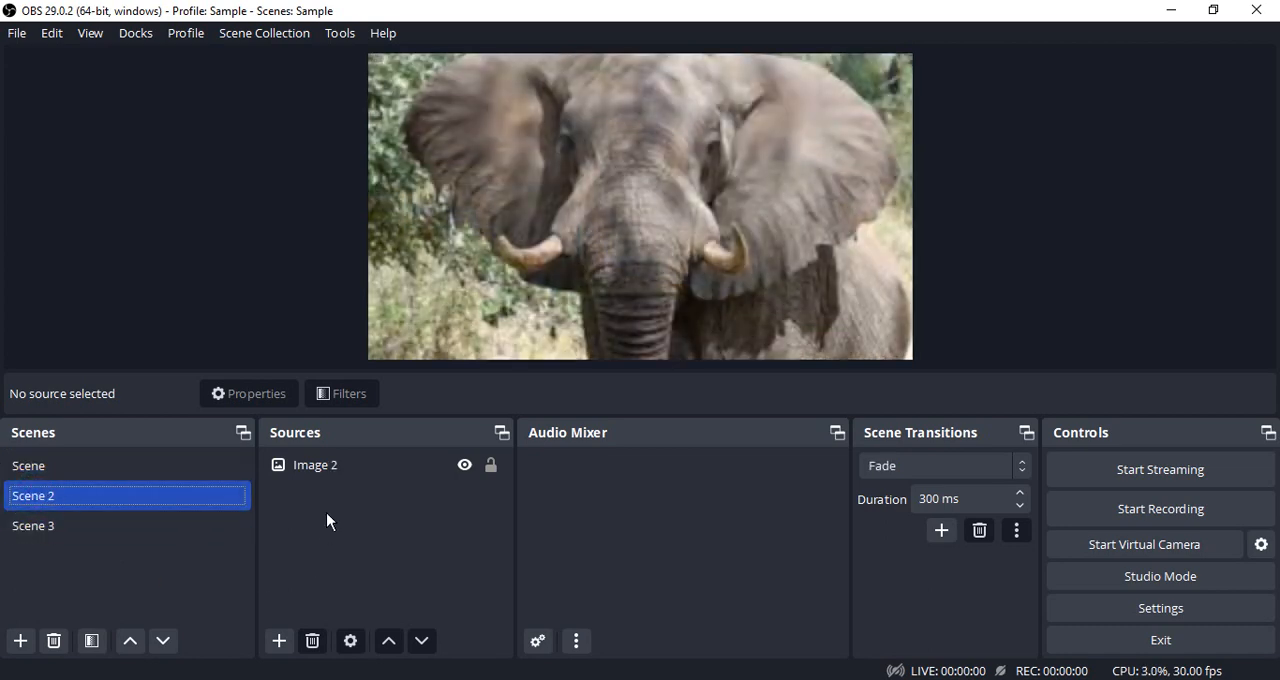
click(279, 641)
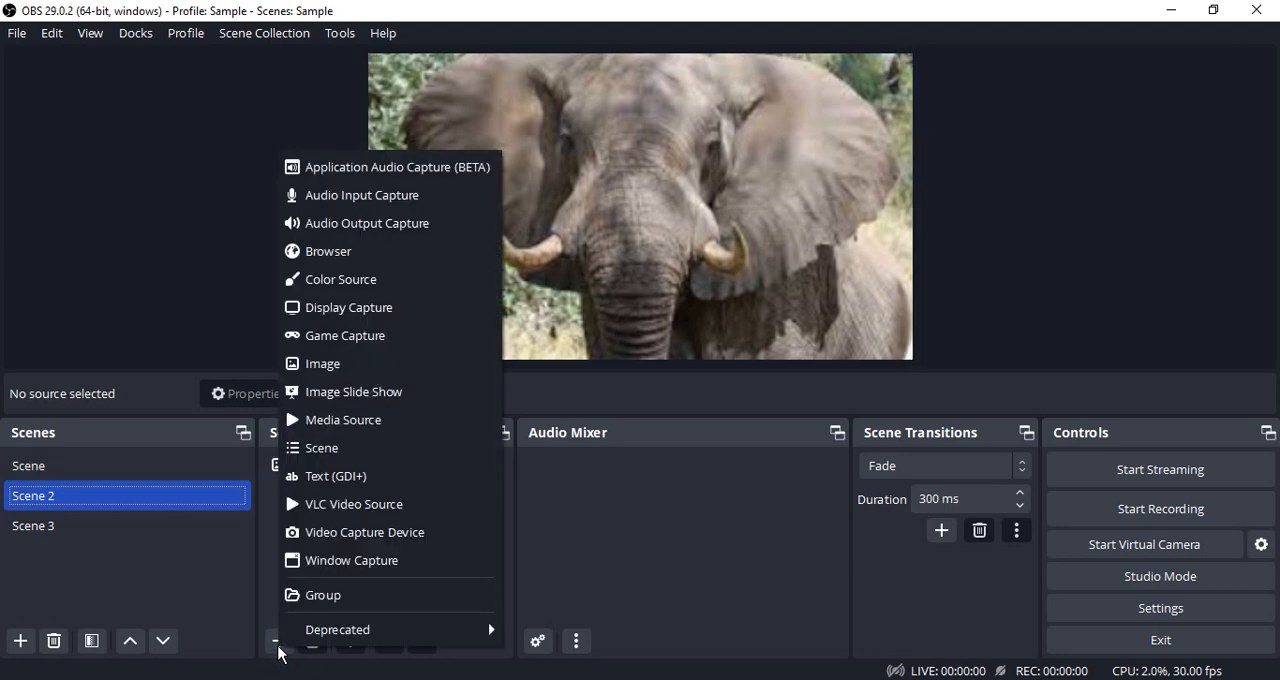
click(358, 449)
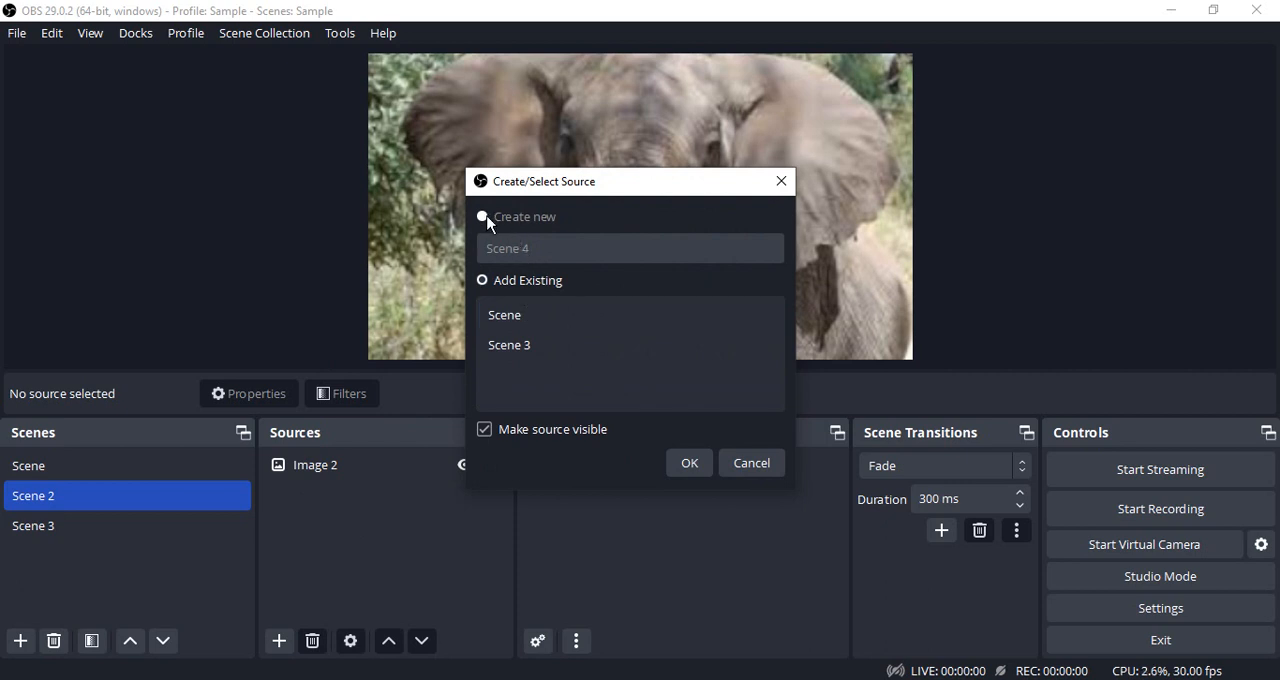
click(508, 320)
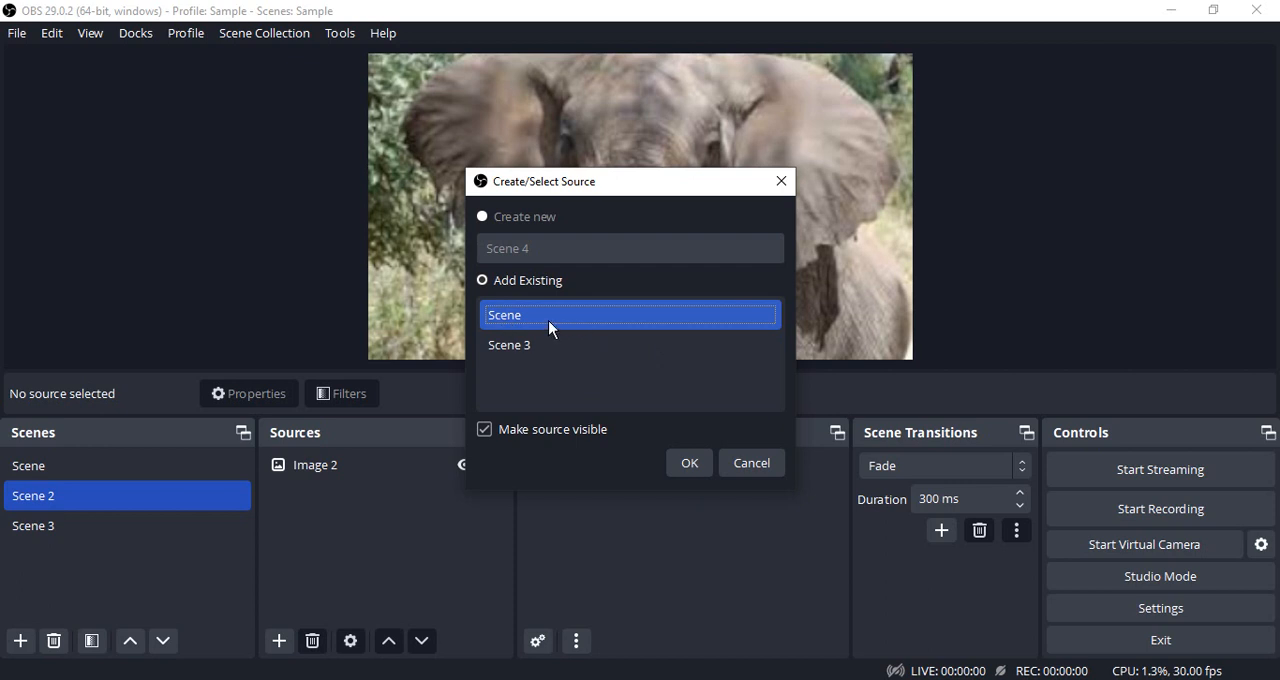
click(689, 463)
Shrink the nested scene to a small inset about 47 px from the canvas's left edge and 76 px above its bottom edge.
drag(366, 358, 680, 184)
drag(772, 145, 545, 311)
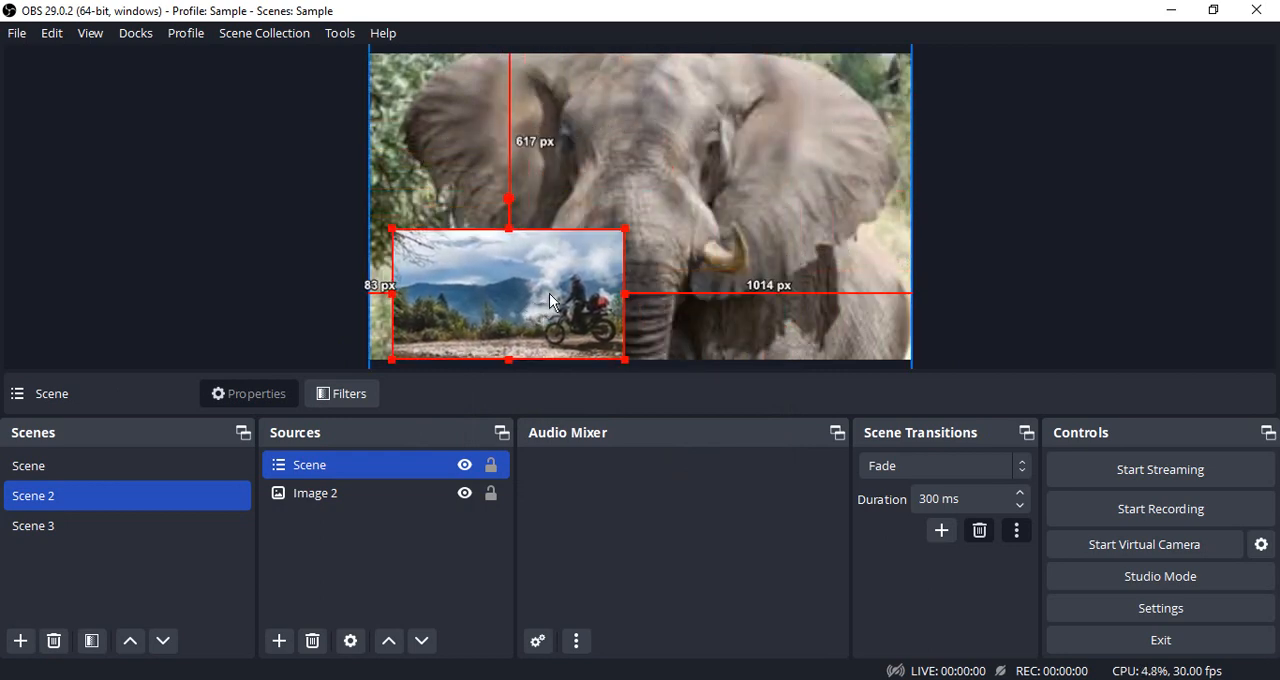
drag(626, 229, 533, 264)
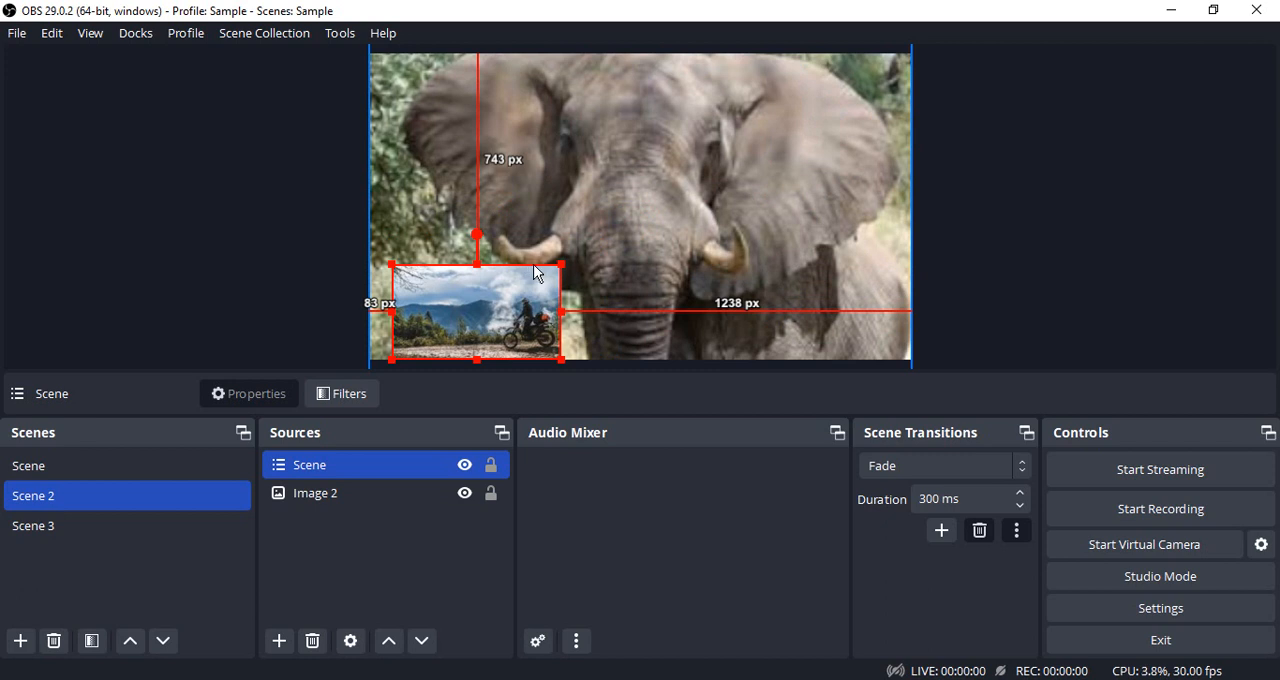
drag(450, 305, 439, 284)
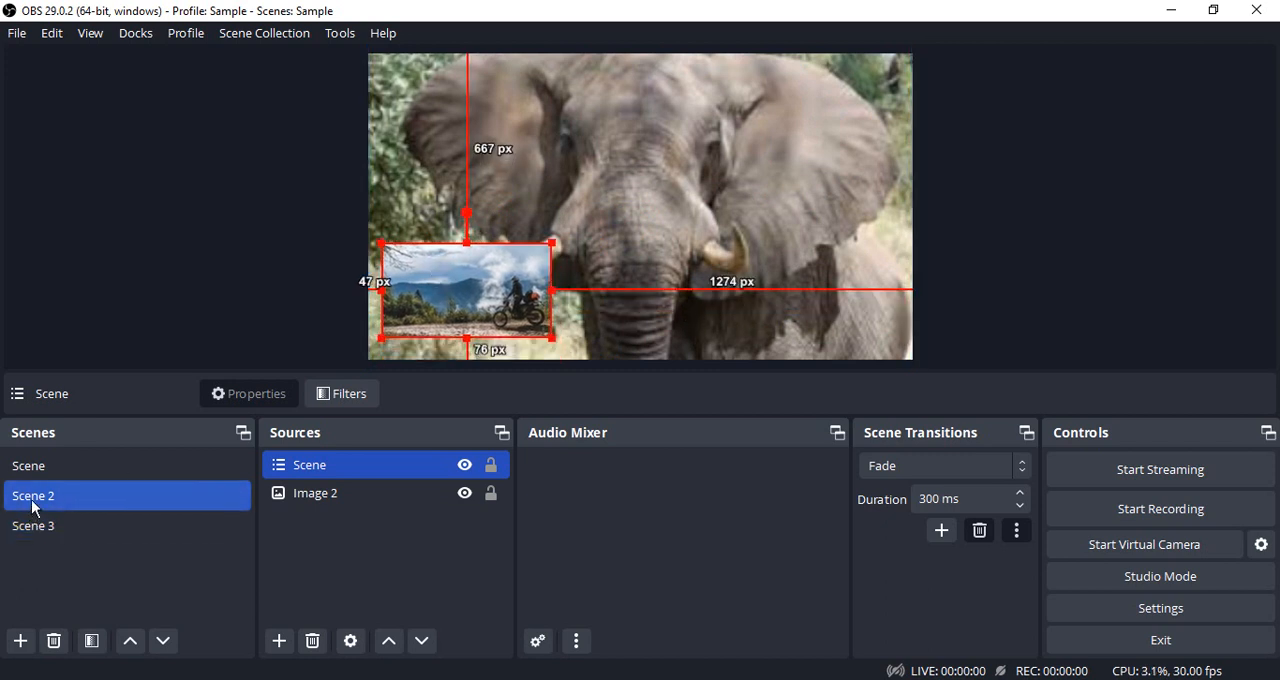
ctrl+click(326, 500)
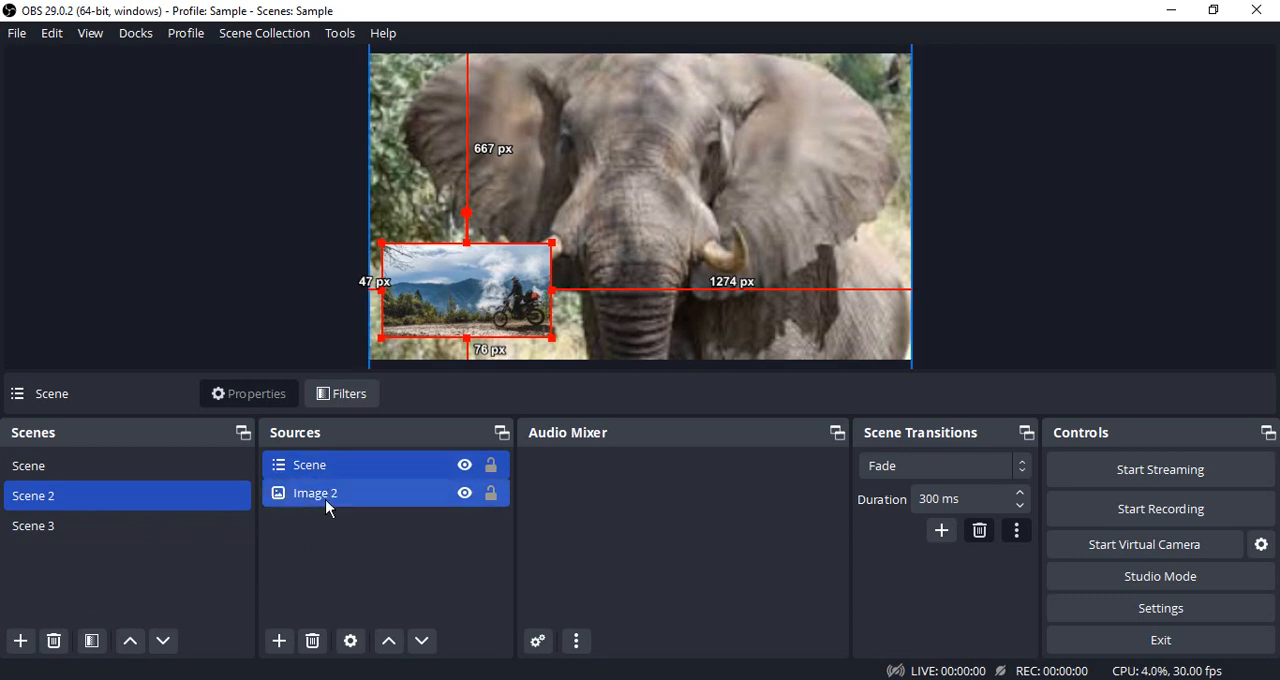
click(334, 543)
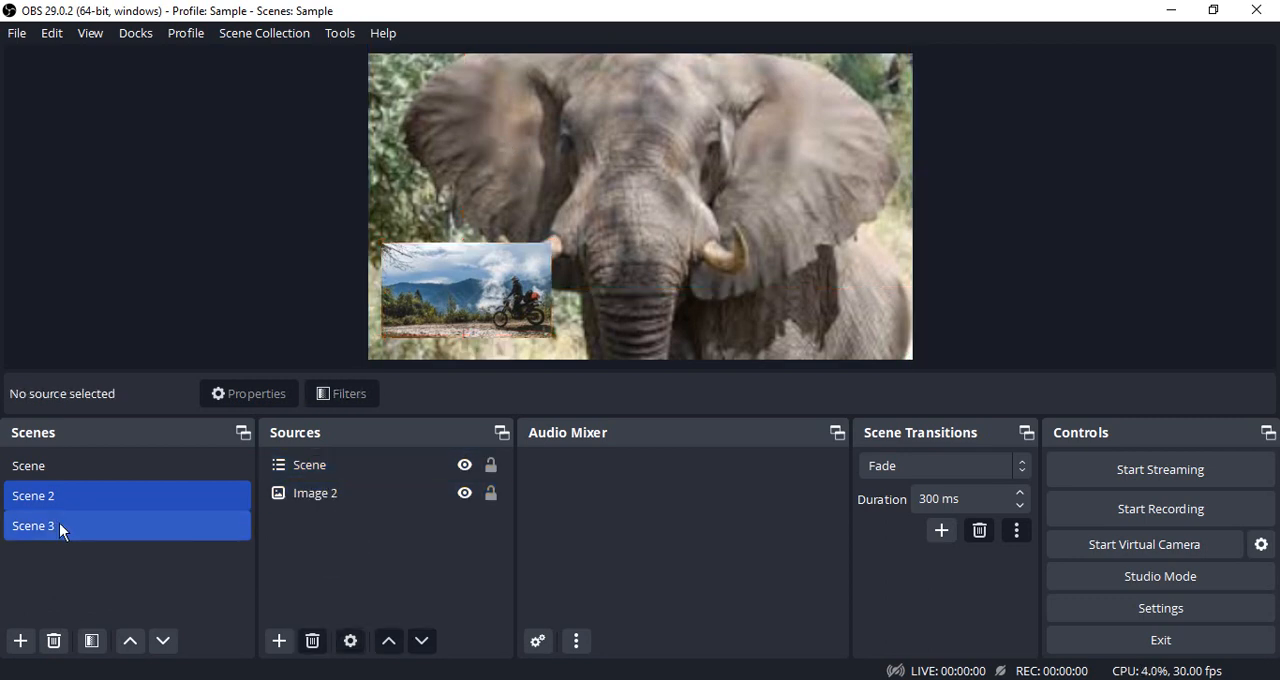
Switch to Scene and back to Scene 2 to compare the original scene with its nested copy.
ctrl+click(25, 478)
click(25, 478)
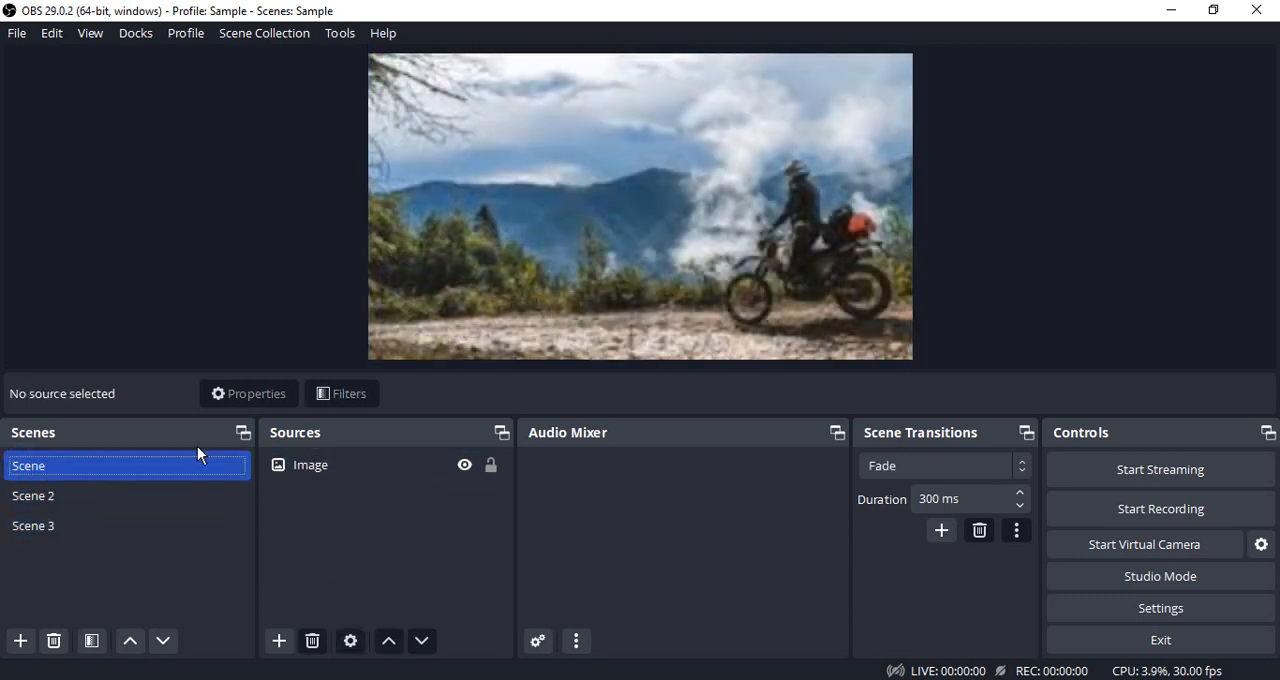
click(121, 494)
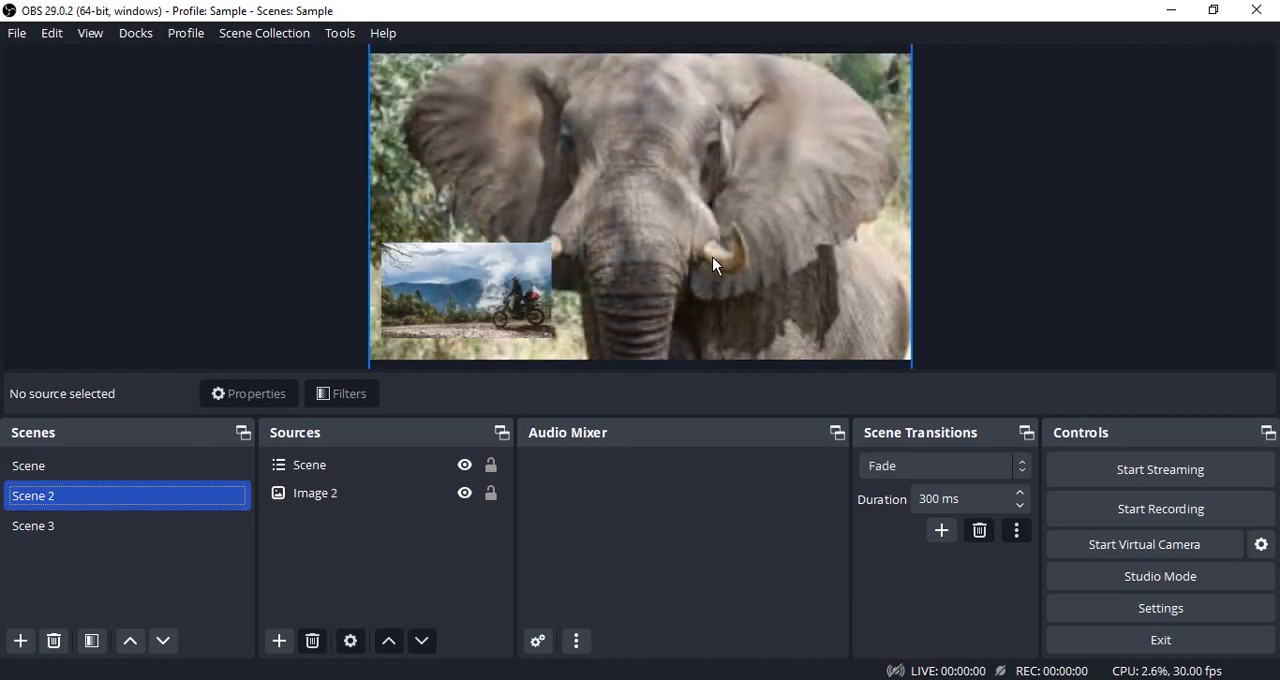
Move Scene 3 up to the first place in the scene order.
click(76, 525)
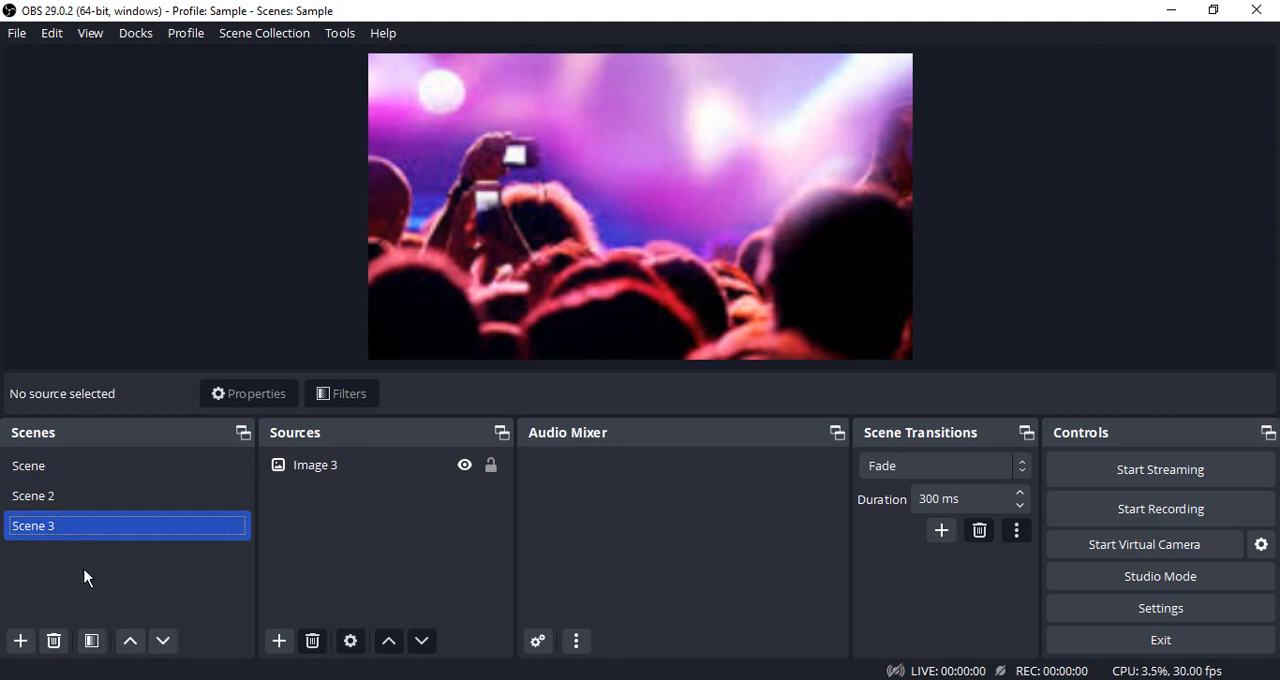
click(129, 641)
click(129, 641)
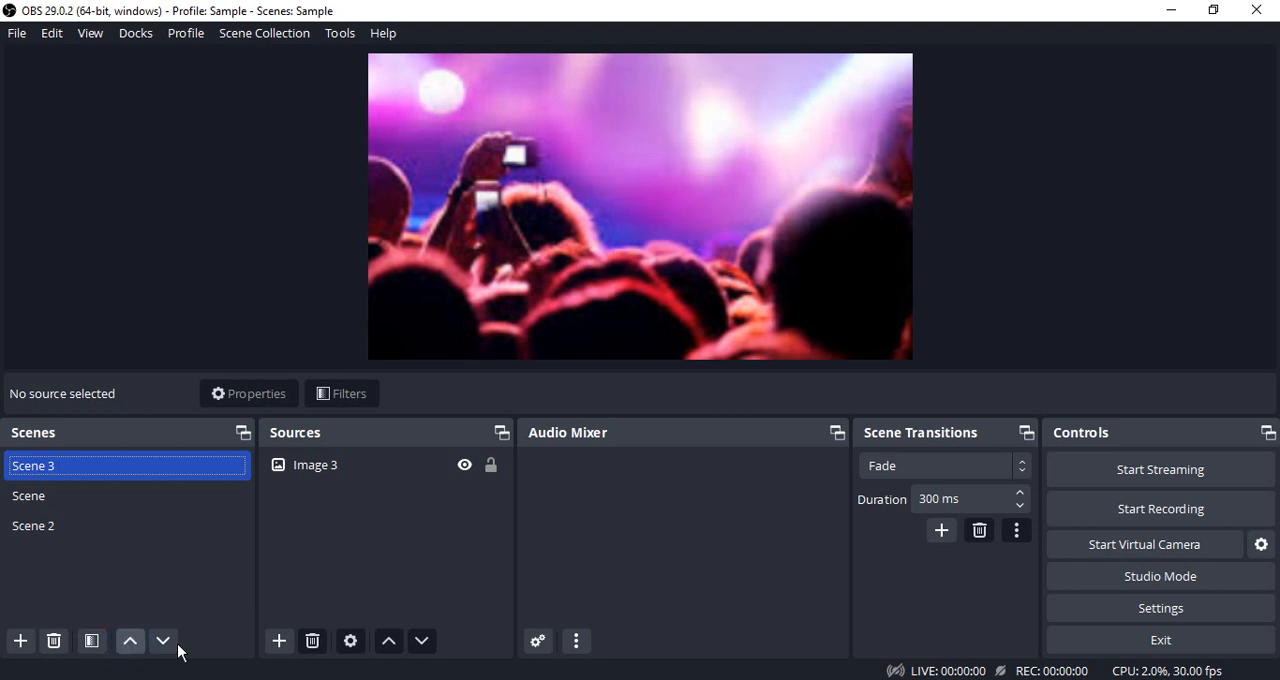
Switch between Scene and Scene 2 to check the reordered scenes, ending on Scene.
click(43, 494)
click(43, 522)
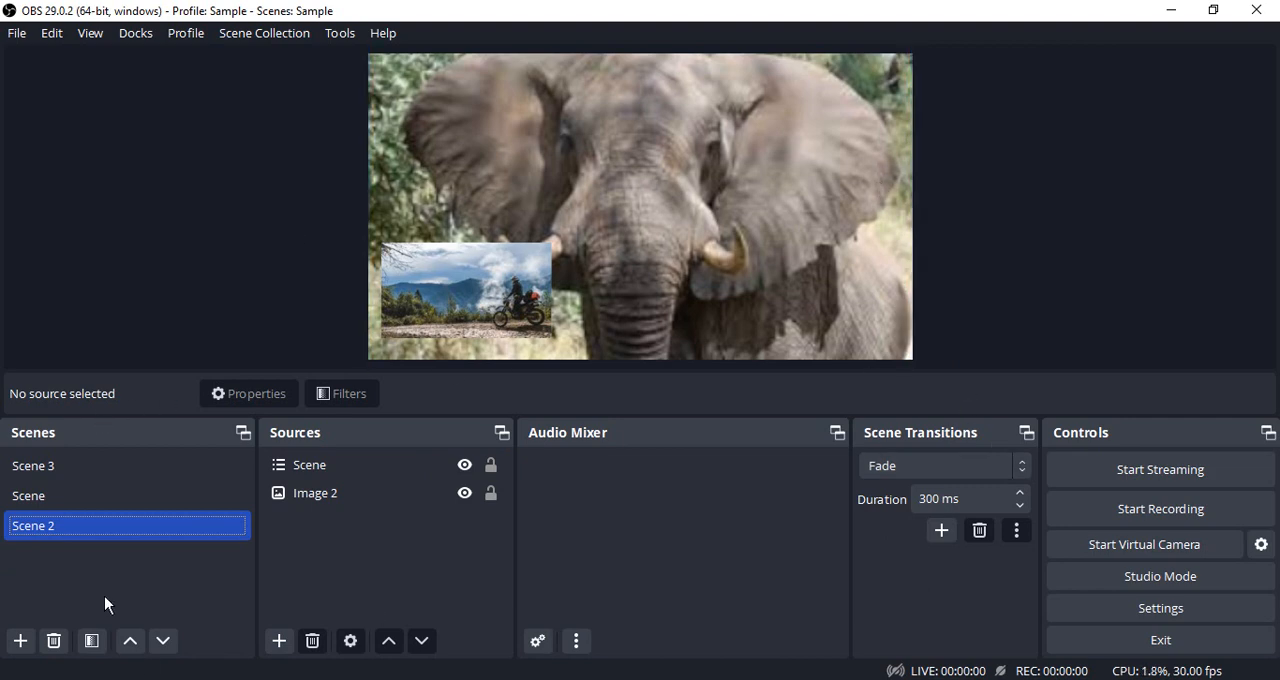
click(74, 494)
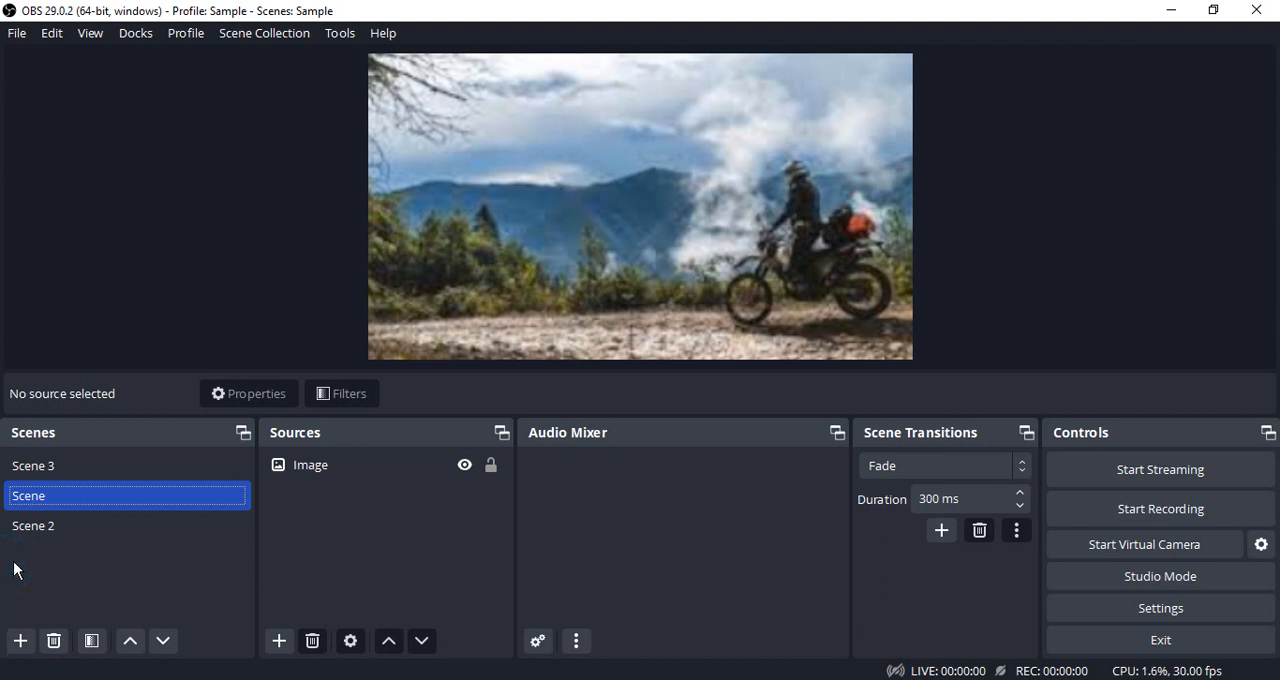
Add a scene named Scene 4 with a Display Capture source showing the 1366x768 primary monitor.
click(20, 641)
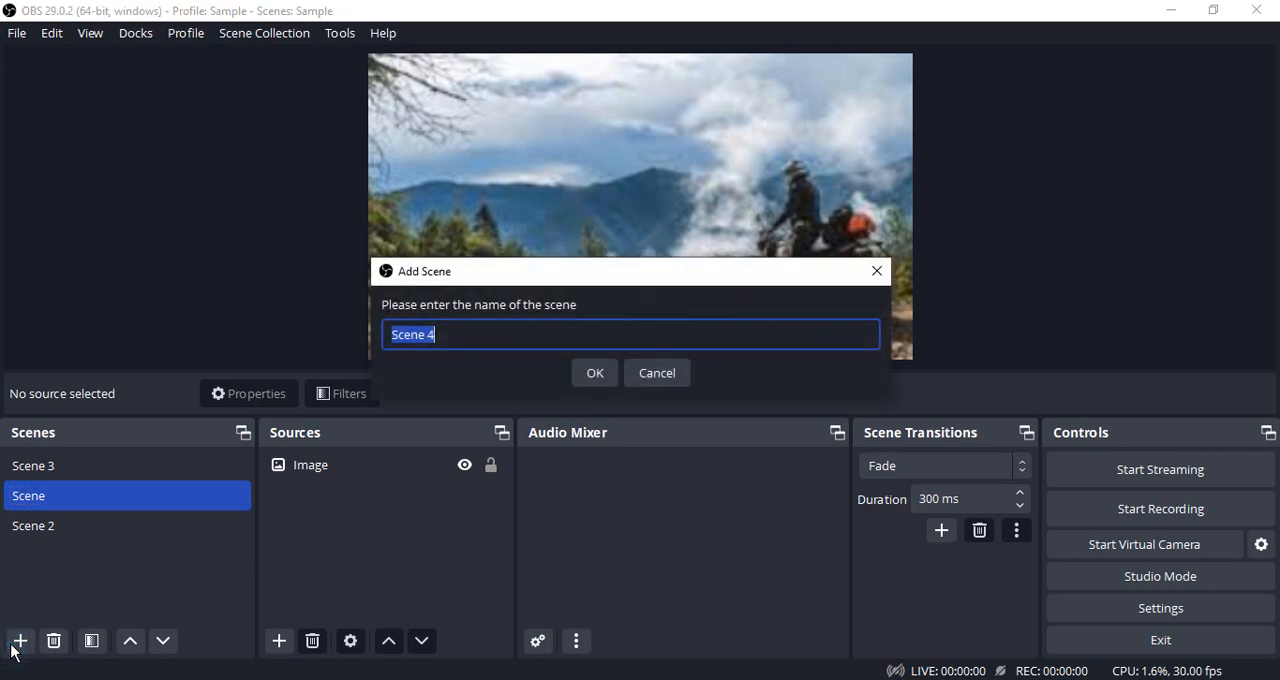
click(592, 373)
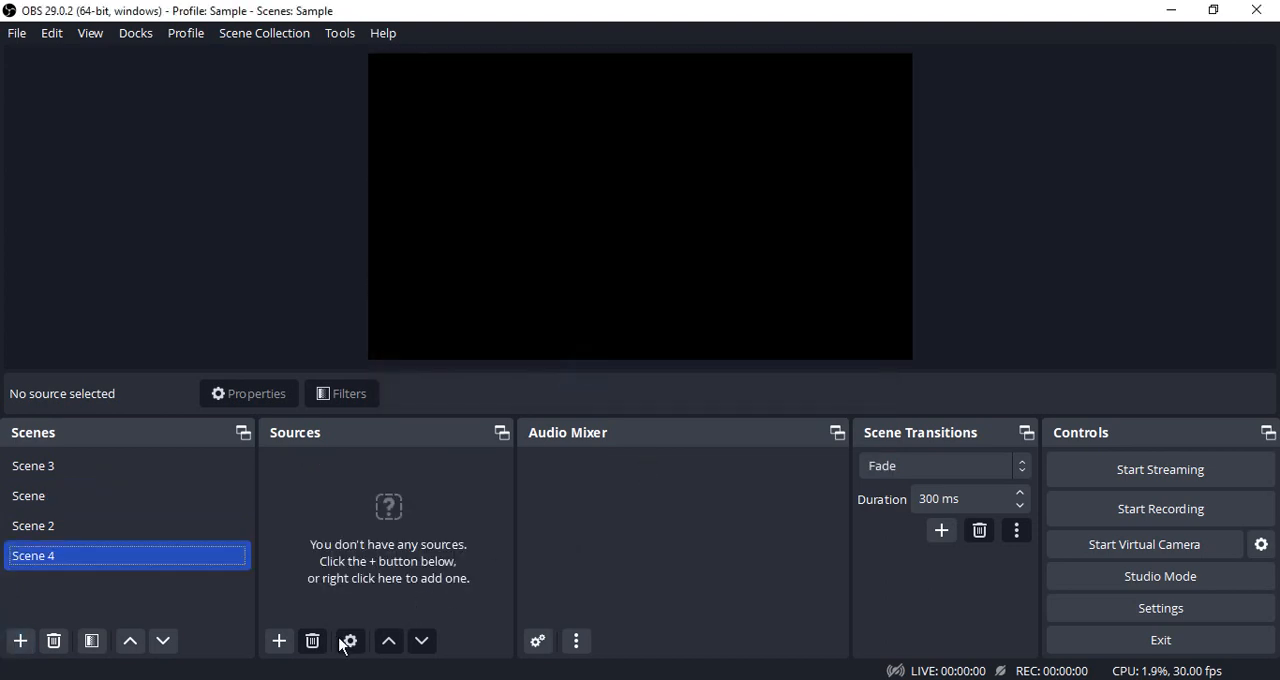
click(276, 643)
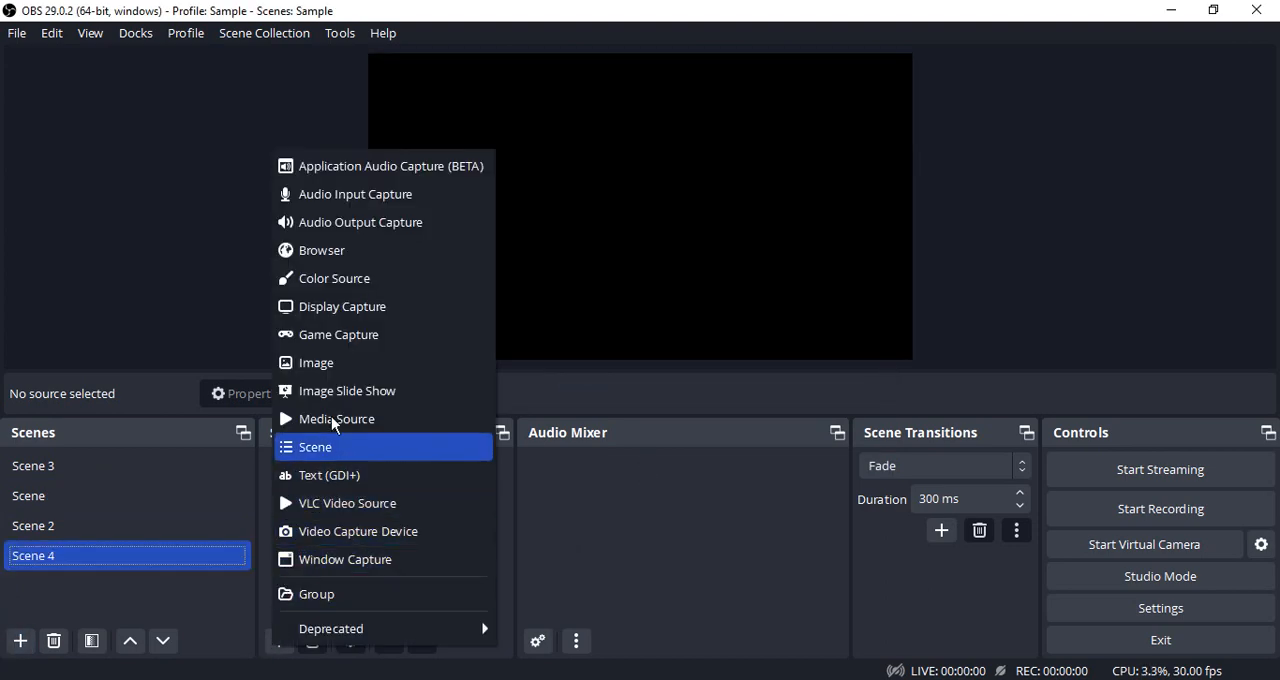
click(354, 312)
click(689, 463)
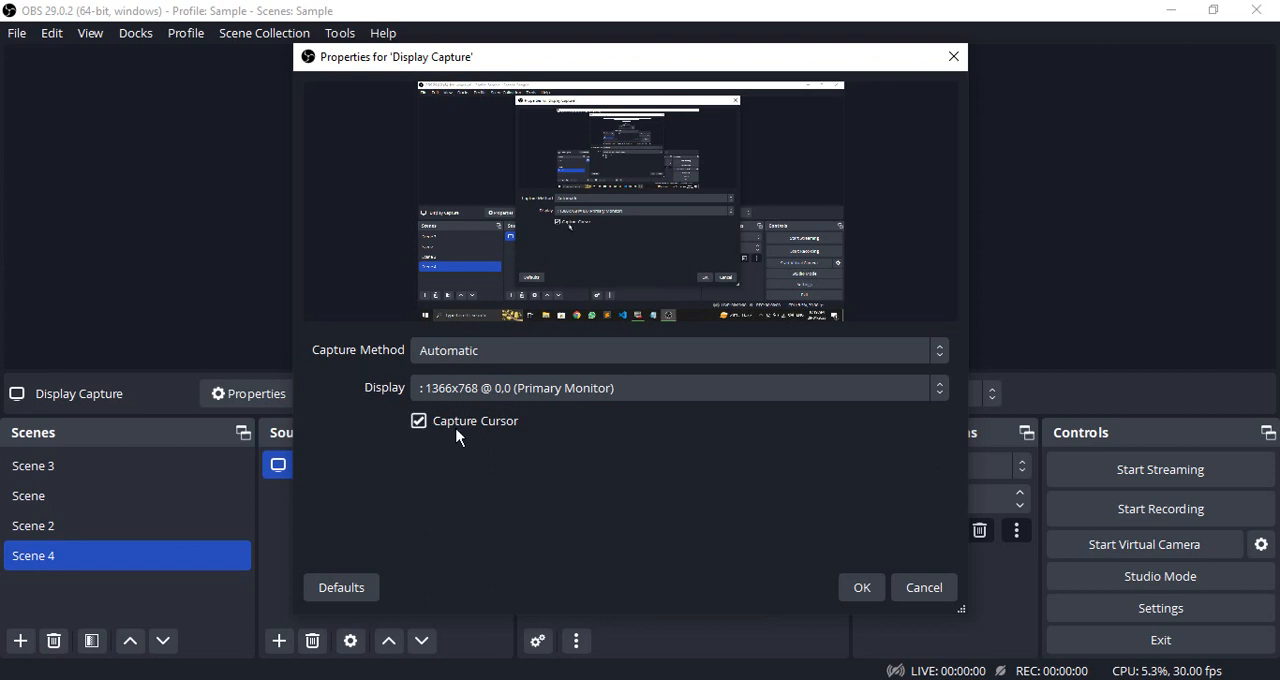
click(530, 390)
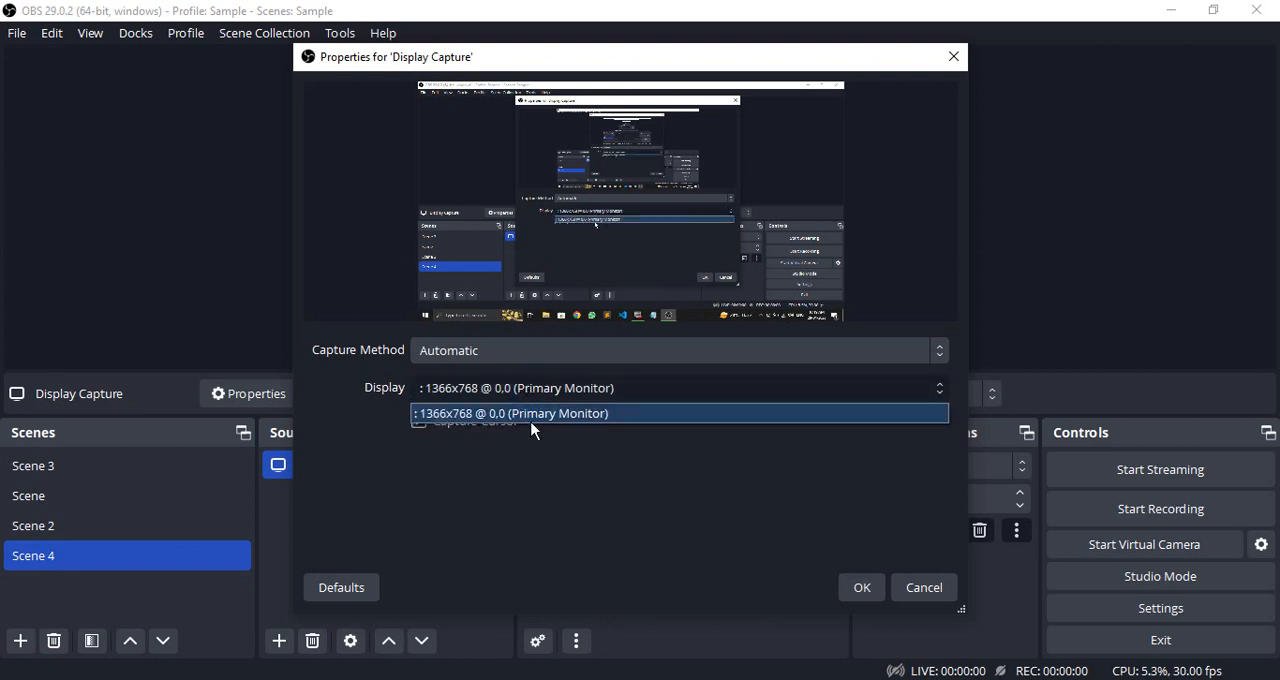
click(533, 413)
click(855, 585)
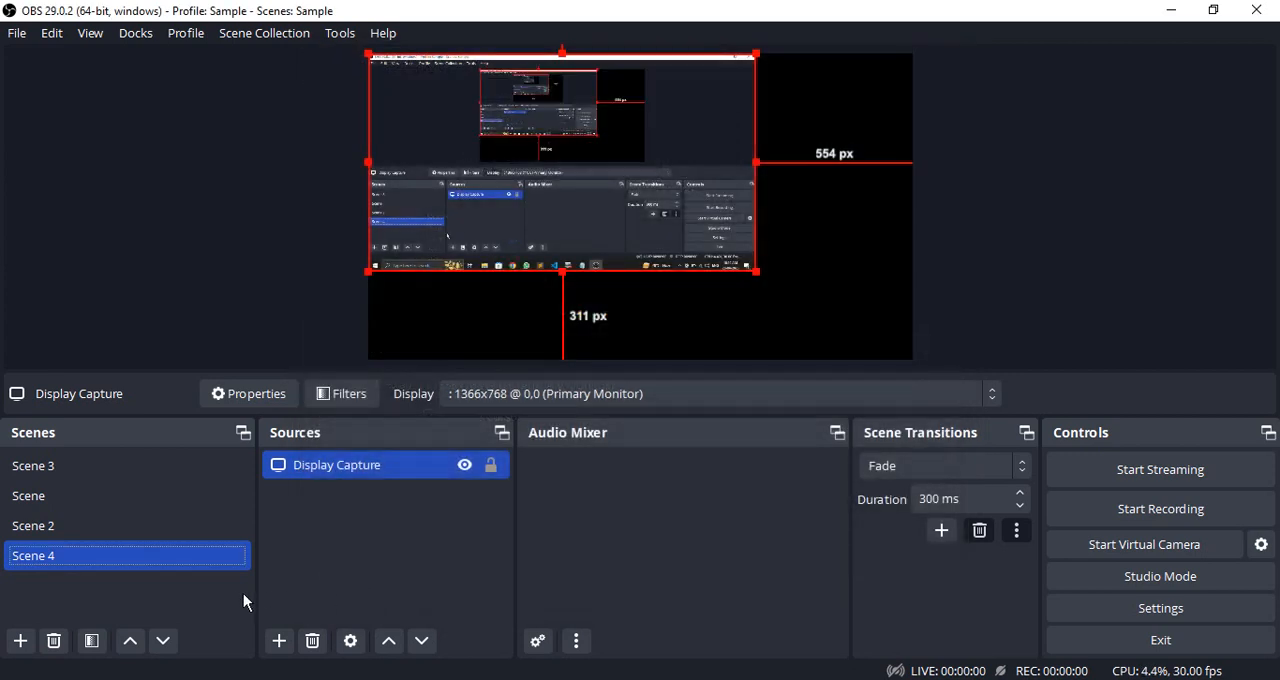
Enlarge the display capture to fill the whole canvas, and switch to Scene 2.
drag(757, 276, 912, 360)
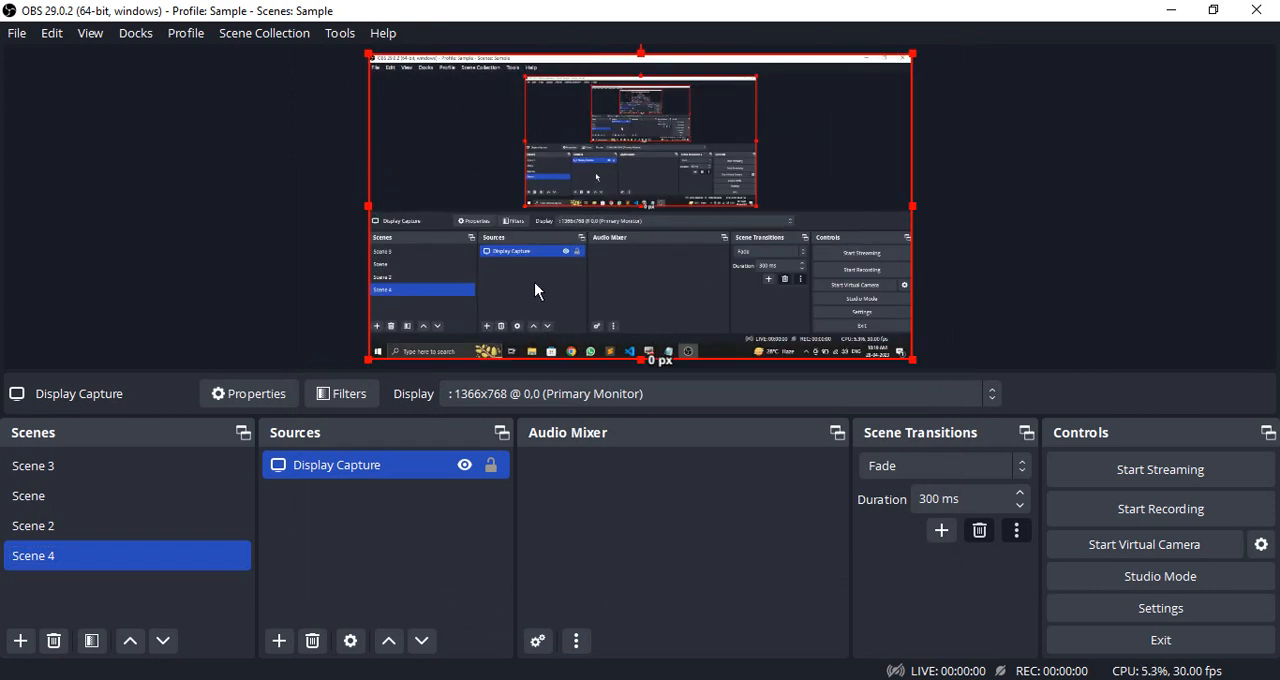
click(61, 521)
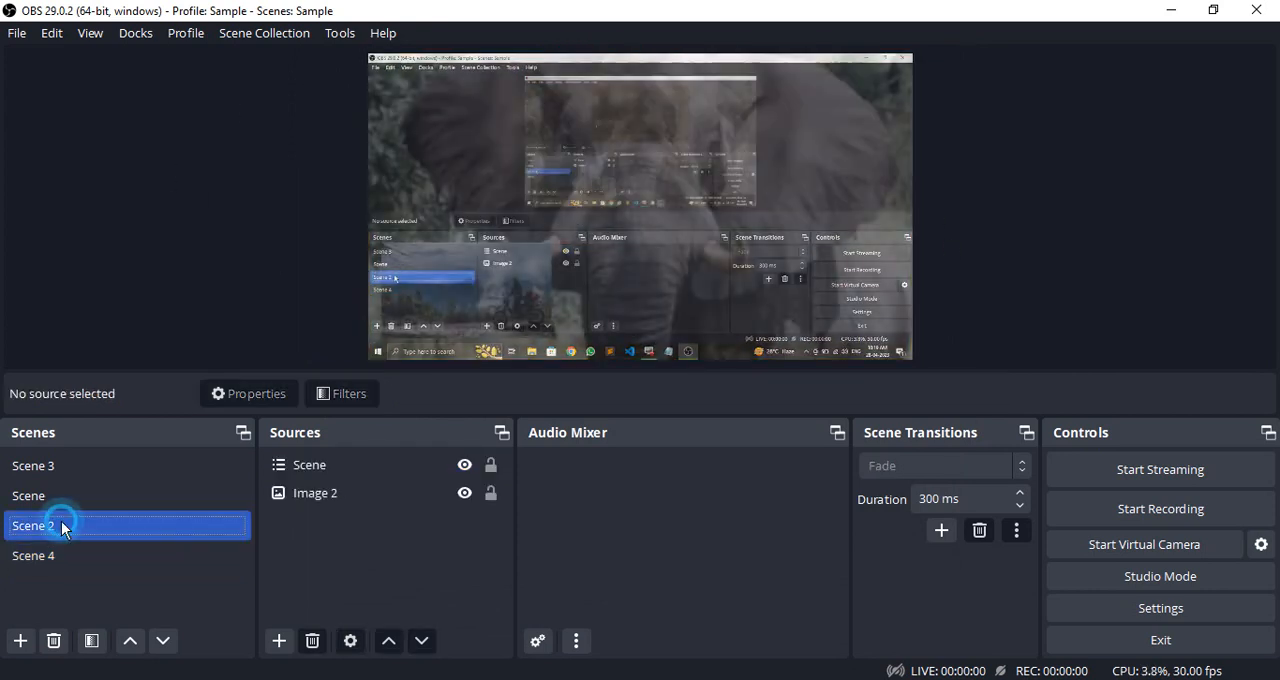
Nest the existing Scene 4 in Scene as a source, shrunk to an inset about 129 px from the canvas's left edge and 308 px from its bottom.
click(62, 494)
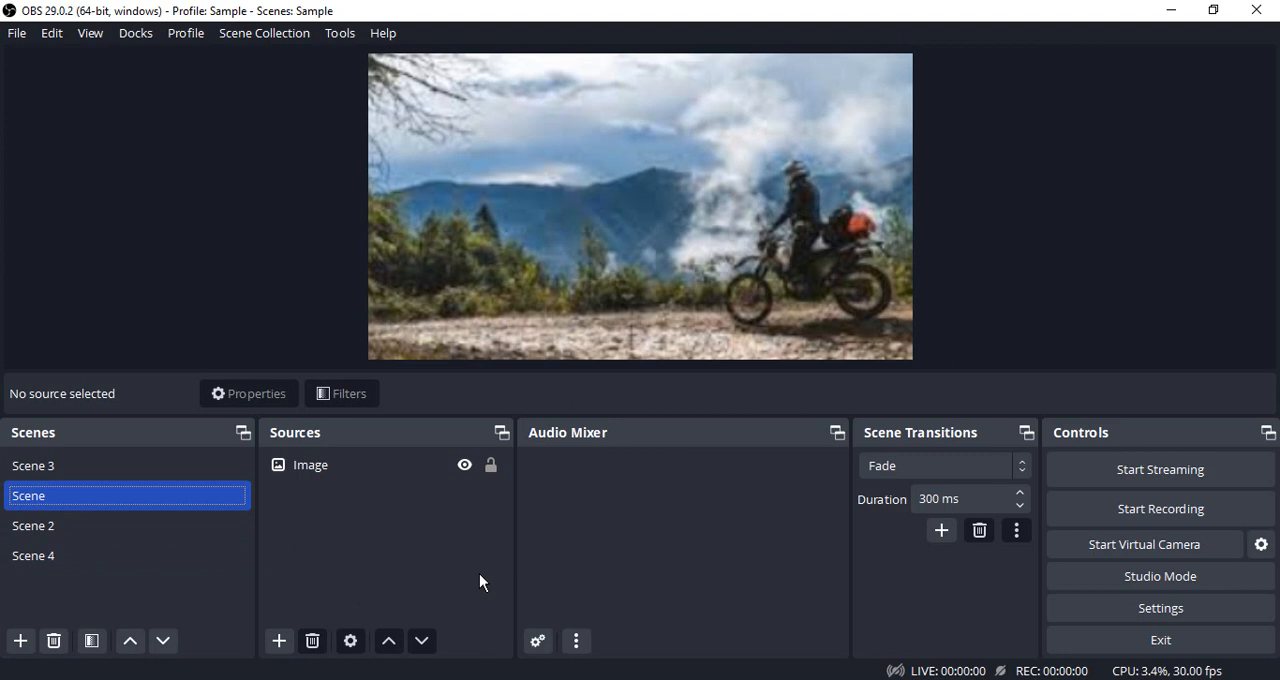
click(279, 640)
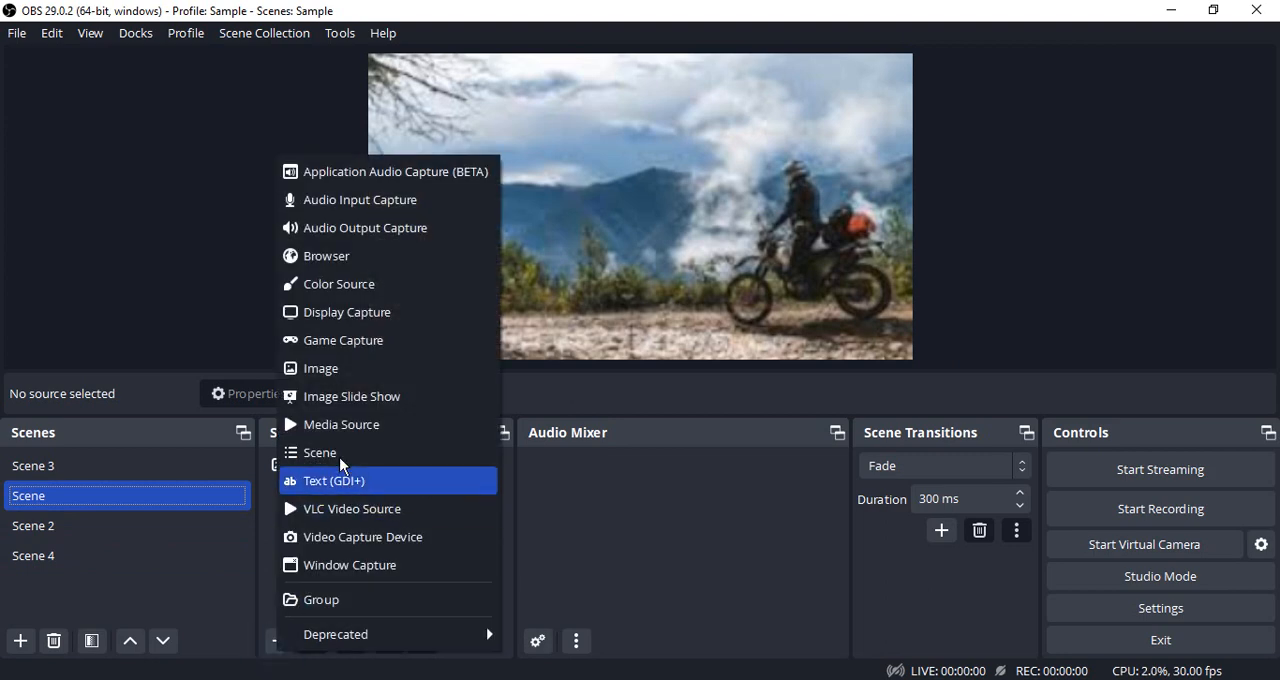
click(337, 450)
click(527, 375)
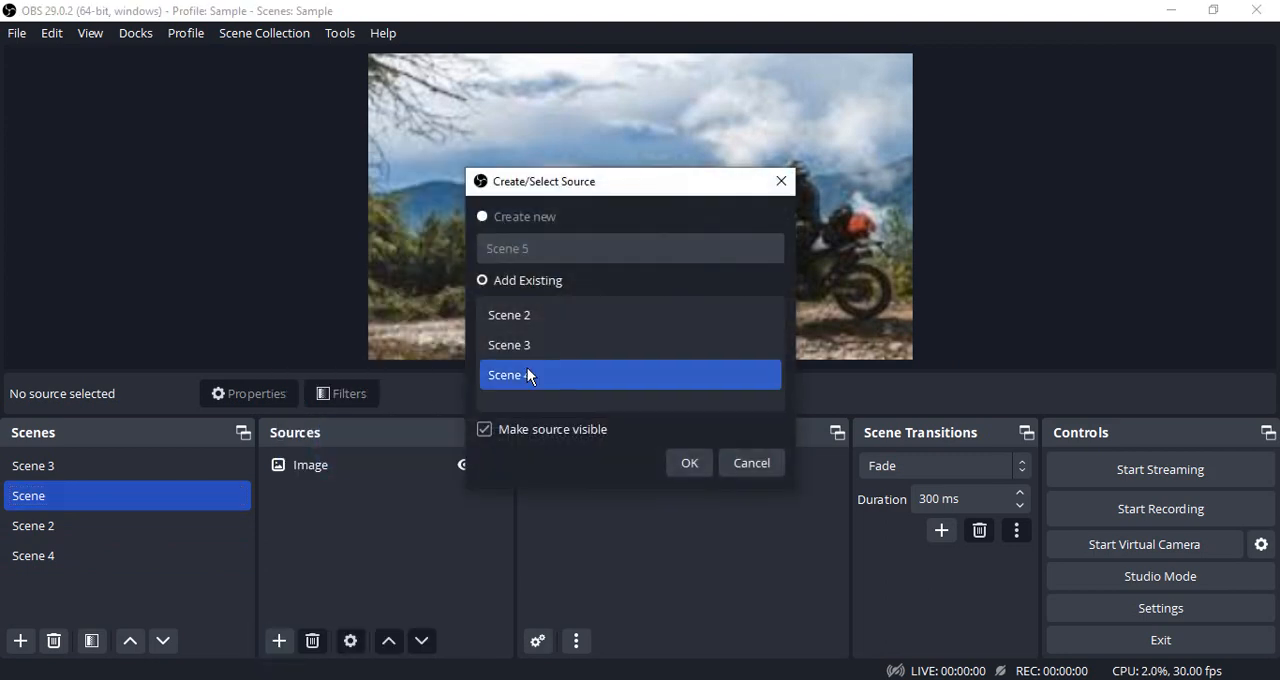
click(700, 465)
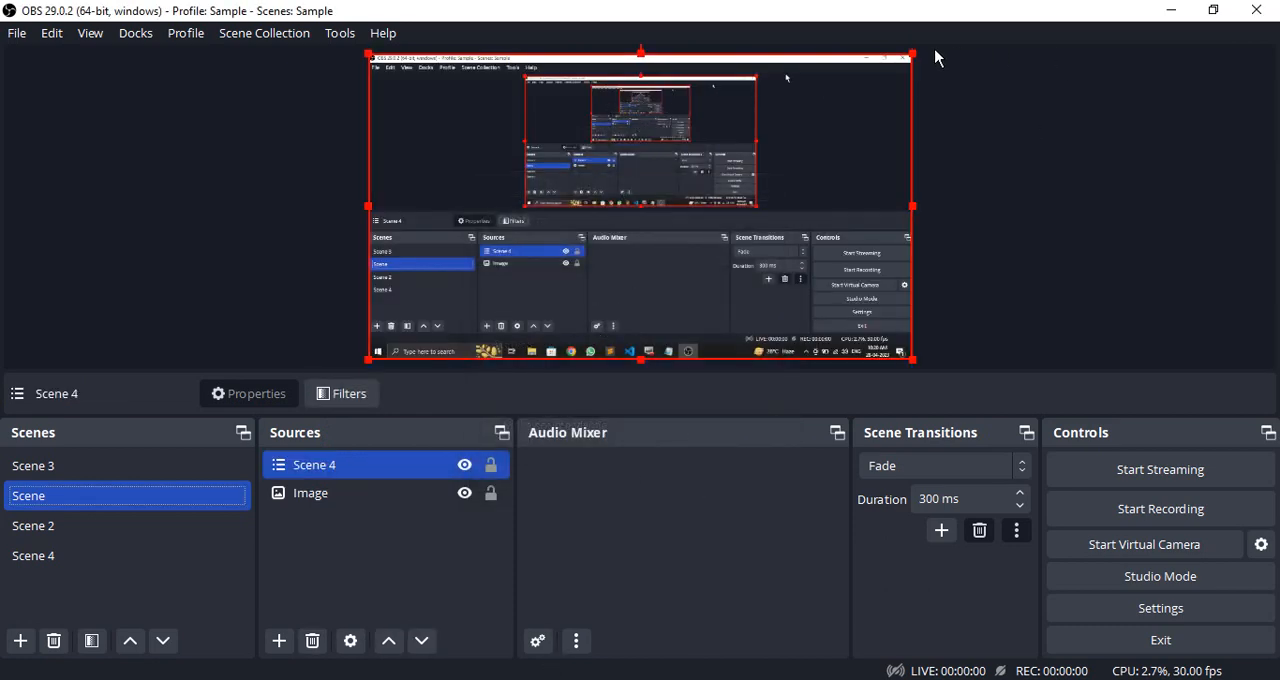
drag(915, 48, 563, 194)
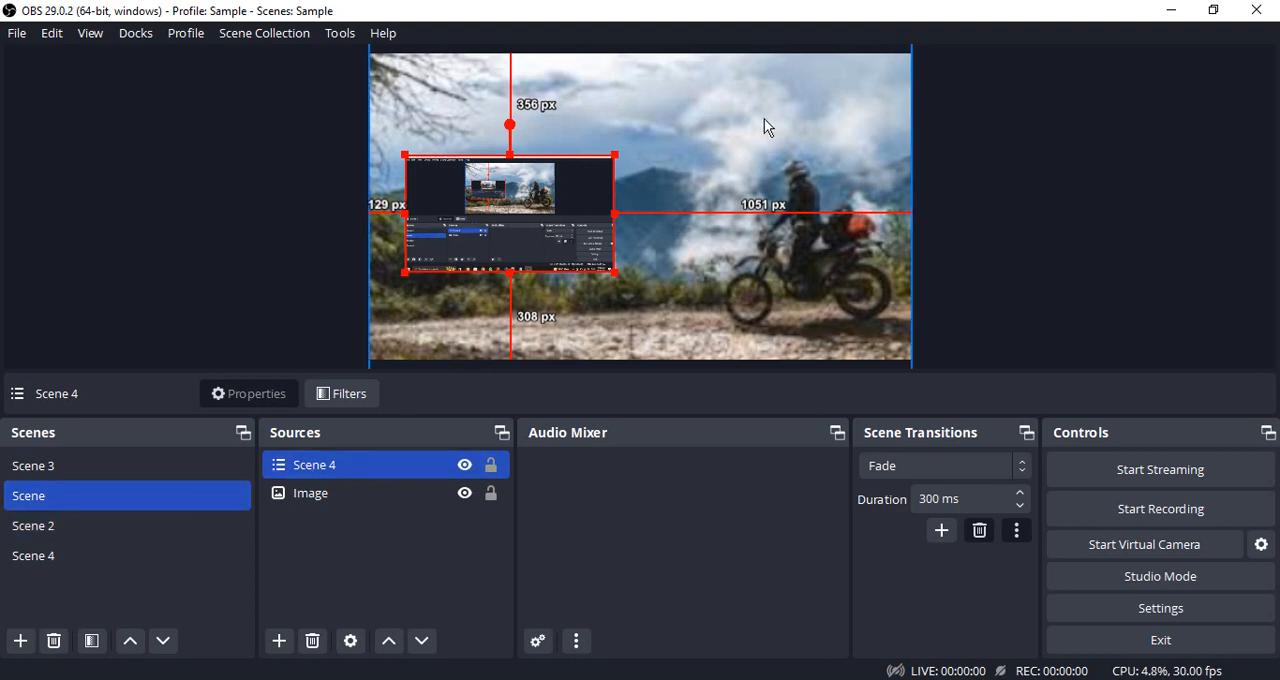
Switch through Scene 2, Scene 4, Scene and Scene 3 to check how the nested scenes display.
click(35, 528)
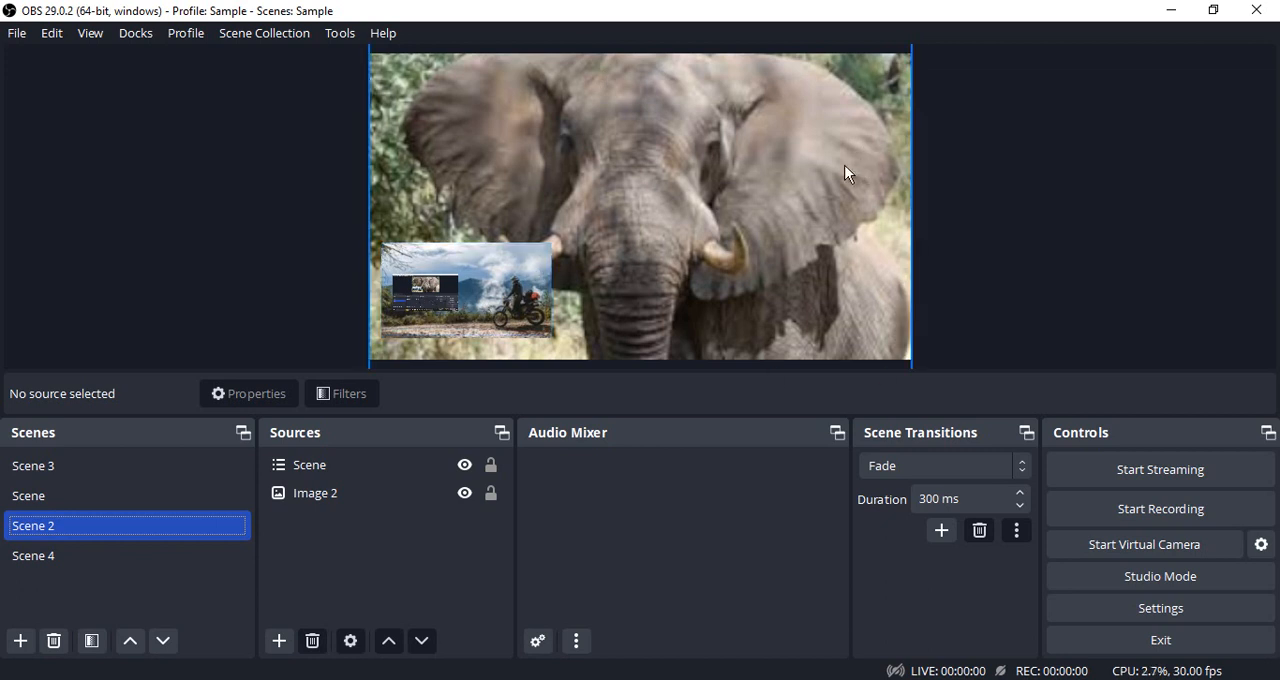
click(86, 558)
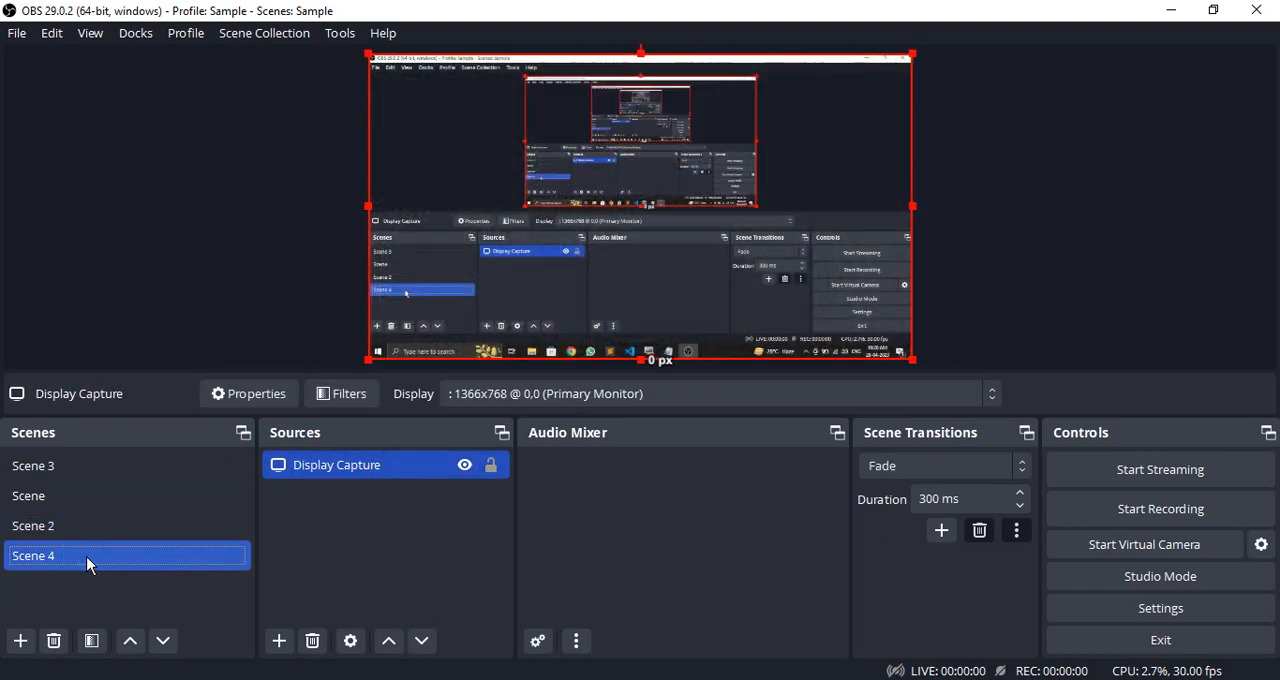
click(65, 485)
click(95, 472)
click(92, 496)
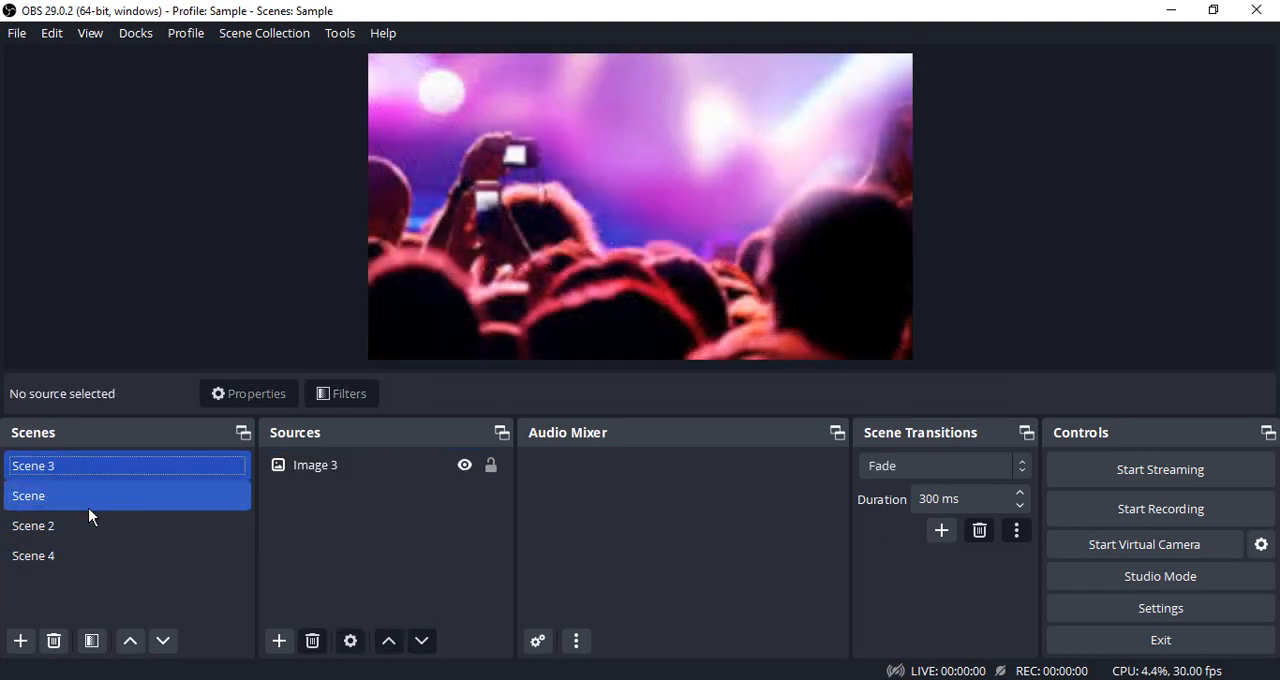